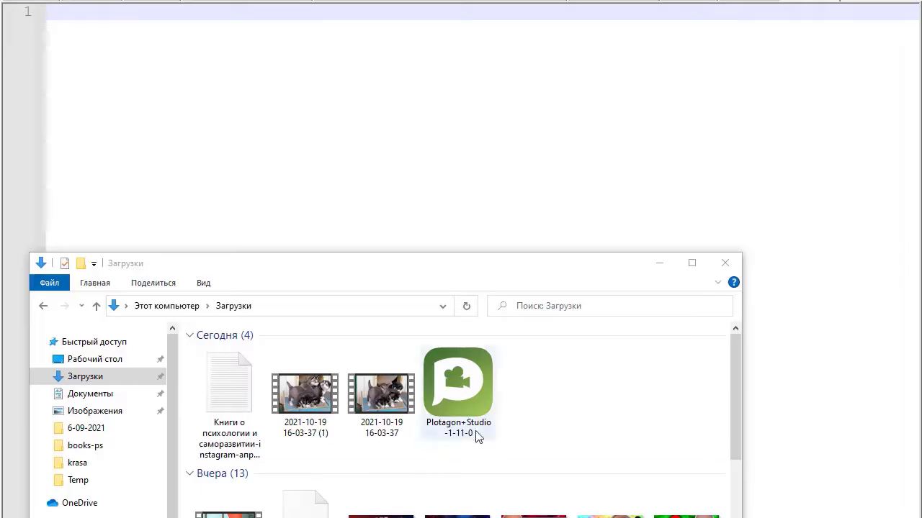
Step: Install Plotagon Studio to drive D: after accepting the license terms, then launch it
right_click(468, 385)
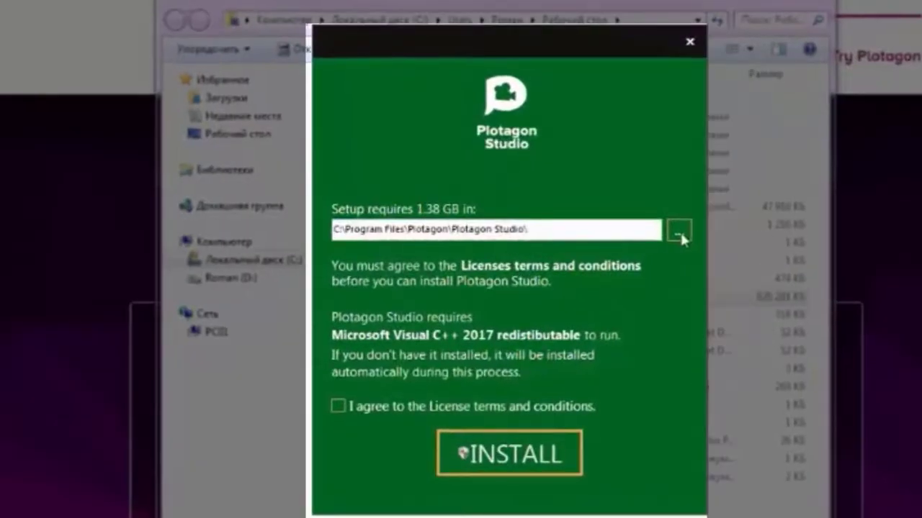
click(680, 231)
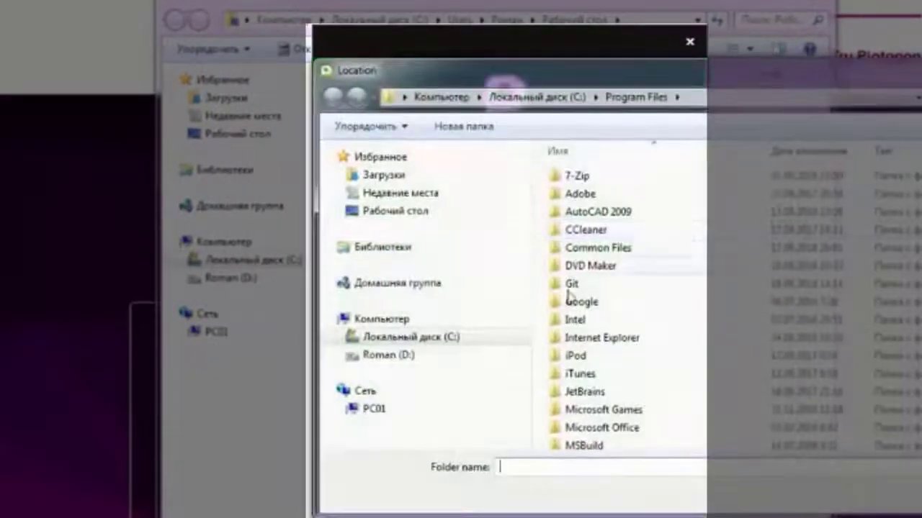
click(392, 357)
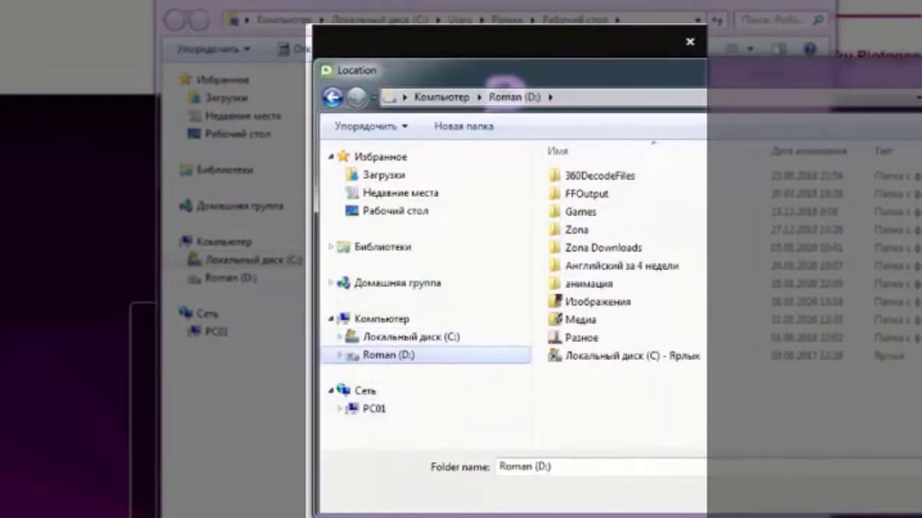
click(918, 497)
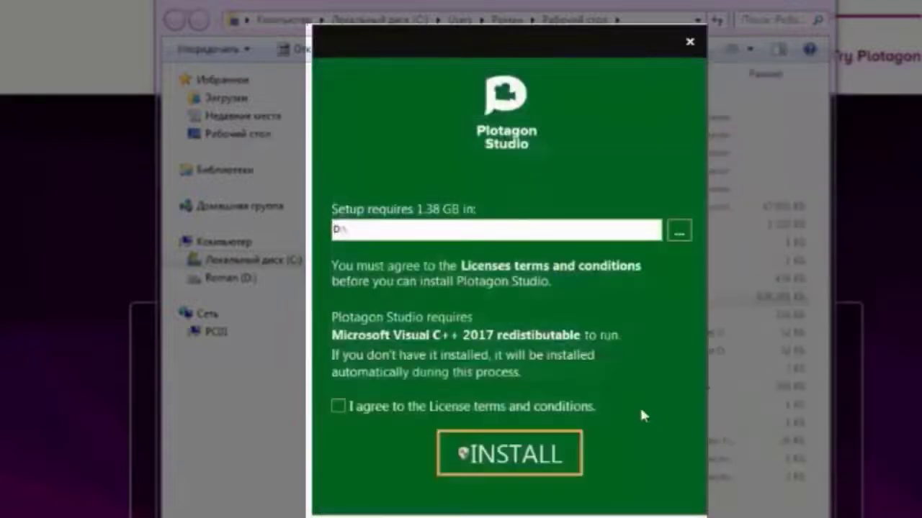
click(338, 406)
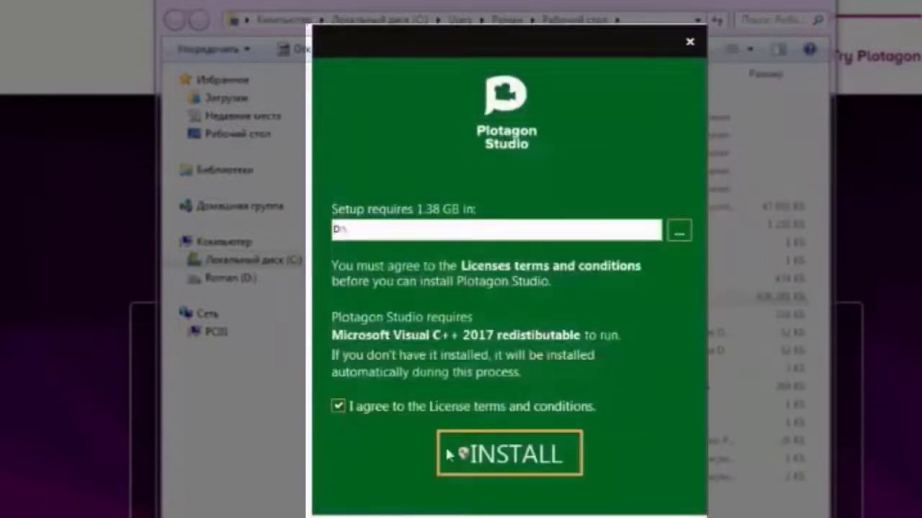
click(497, 467)
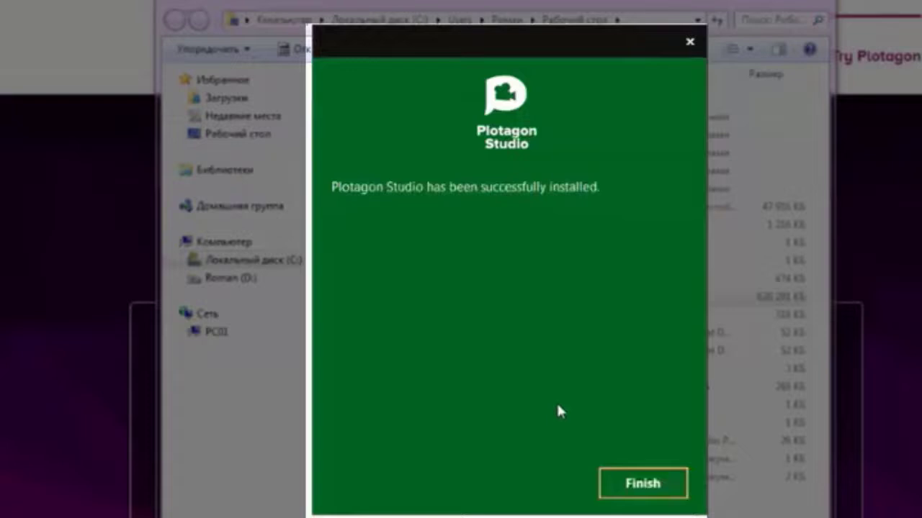
click(621, 486)
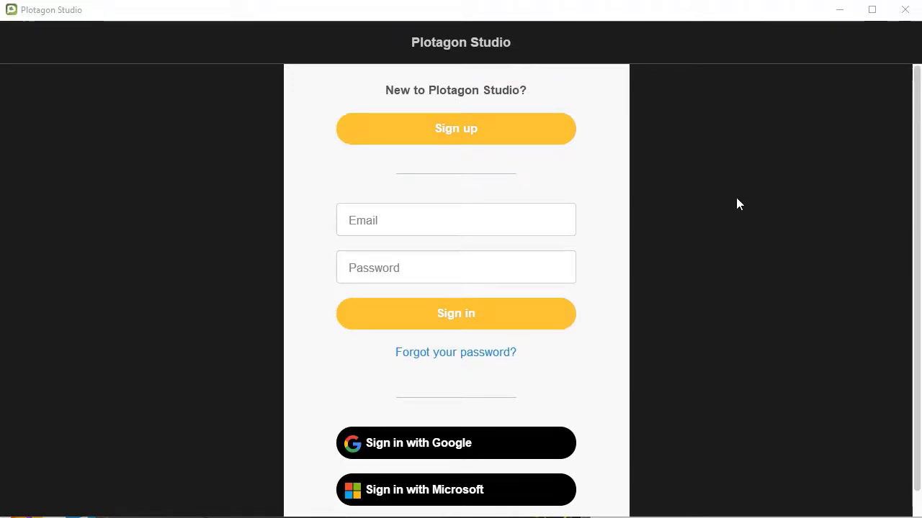
Step: Submit a new Plotagon account sign-up and copy the verification code from the emailed message
click(462, 128)
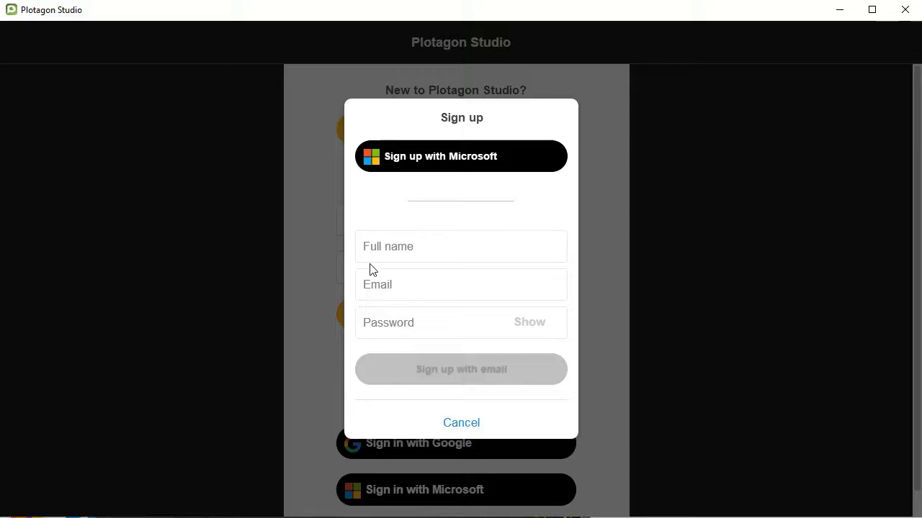
click(401, 249)
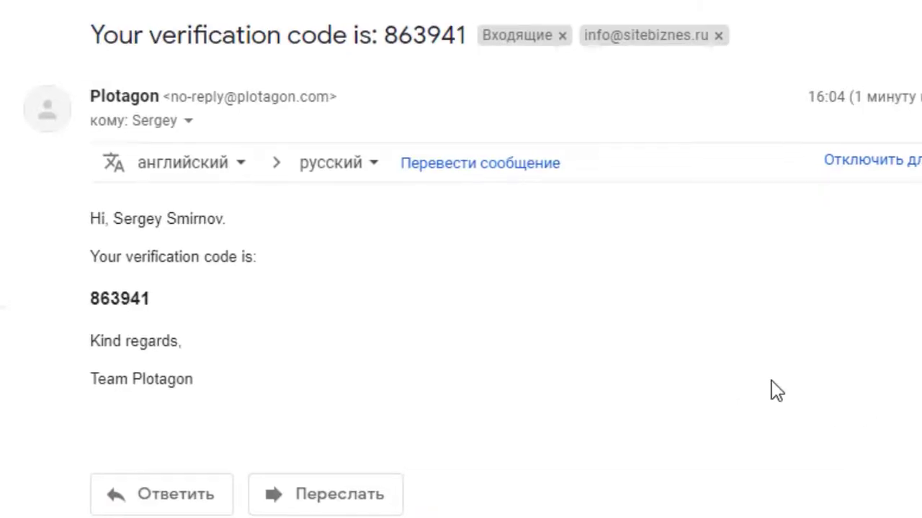
drag(96, 301, 156, 308)
key(ctrl+c)
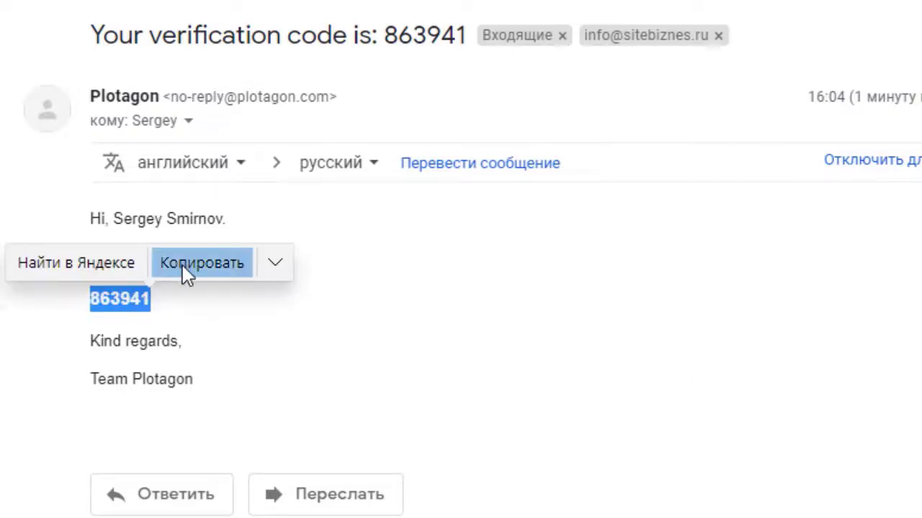
click(202, 263)
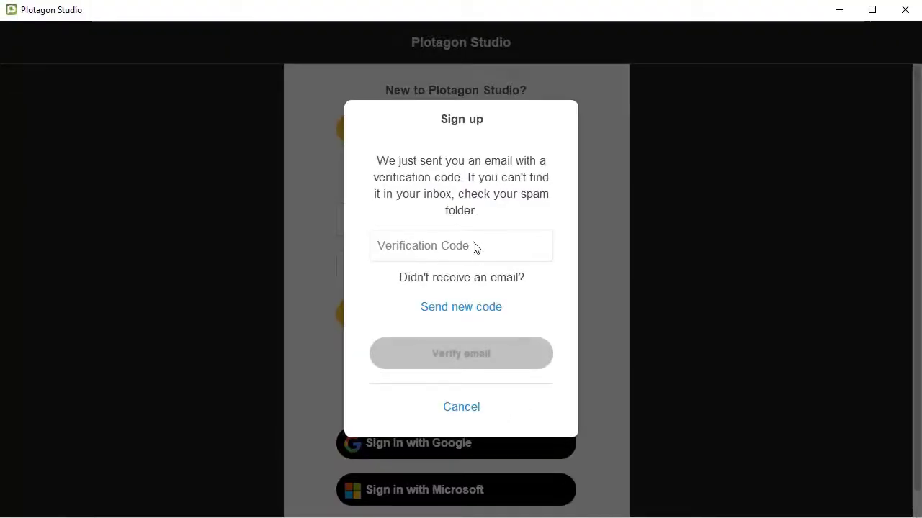
Step: Paste the copied verification code into the Verification Code field and verify the email
click(473, 247)
key(ctrl+v)
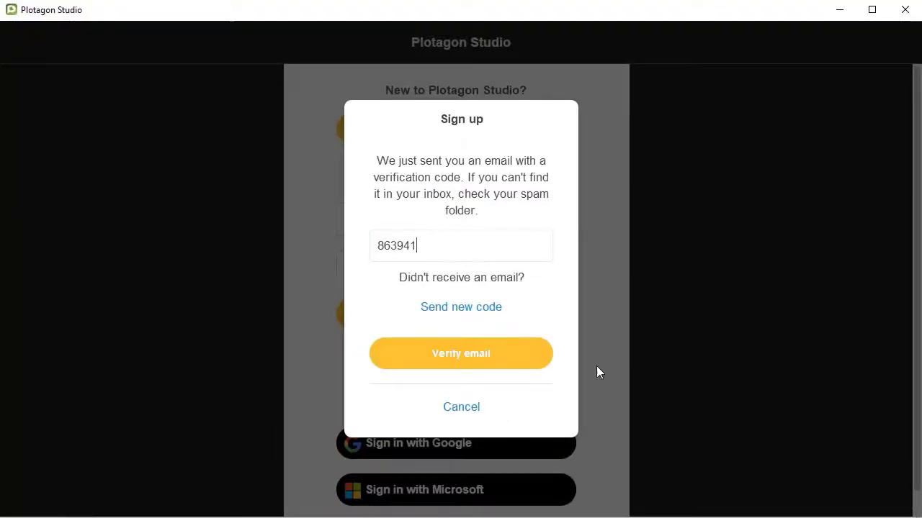
click(473, 356)
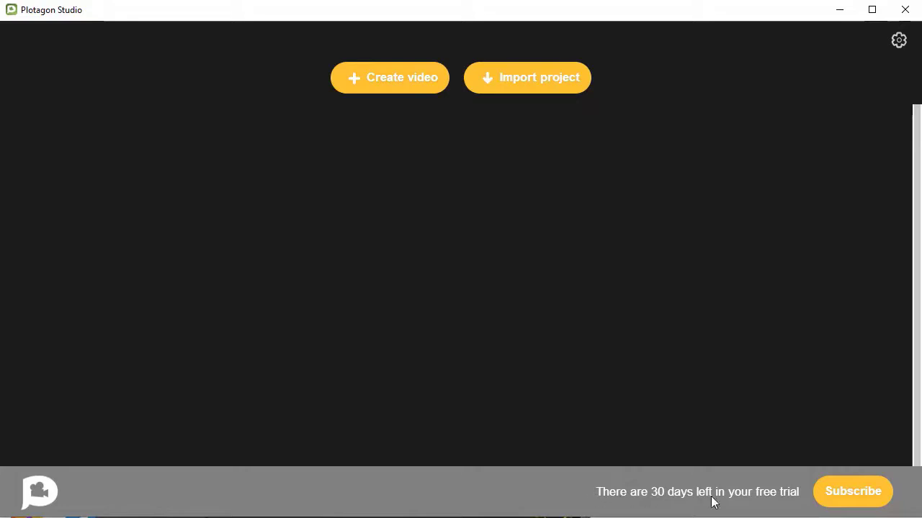
Step: Create a new video and set its first scene's location to Living room under Home
click(392, 77)
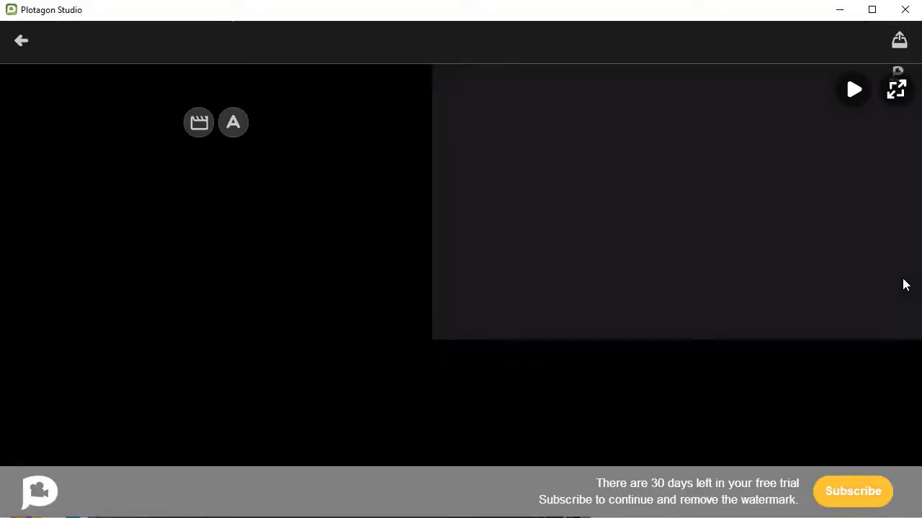
click(197, 124)
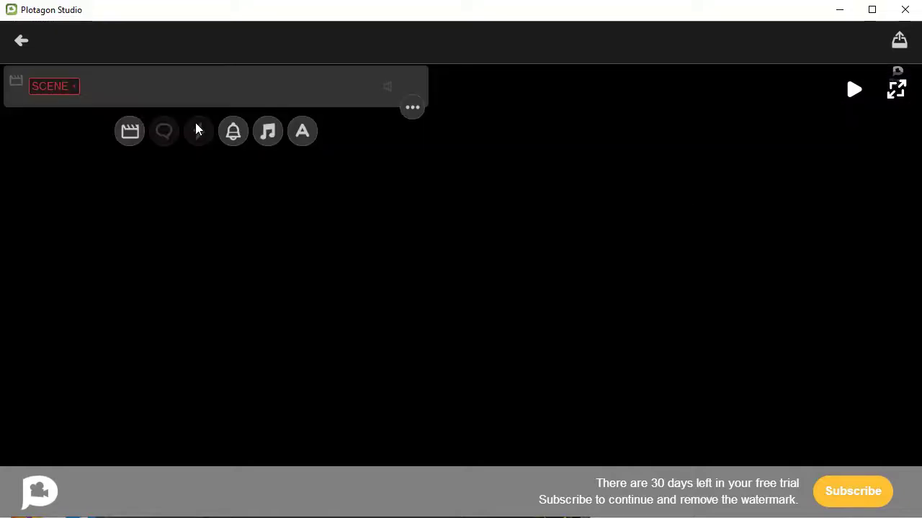
click(59, 85)
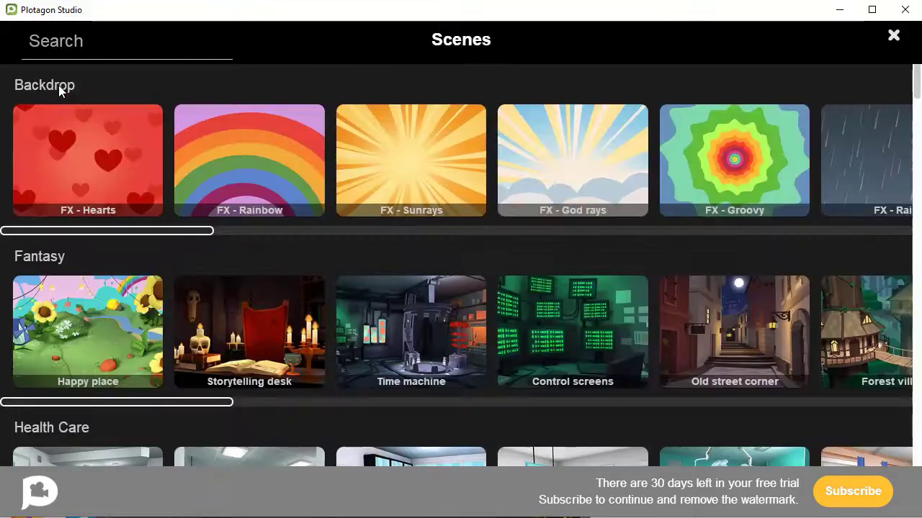
scroll(856, 175, down, 10)
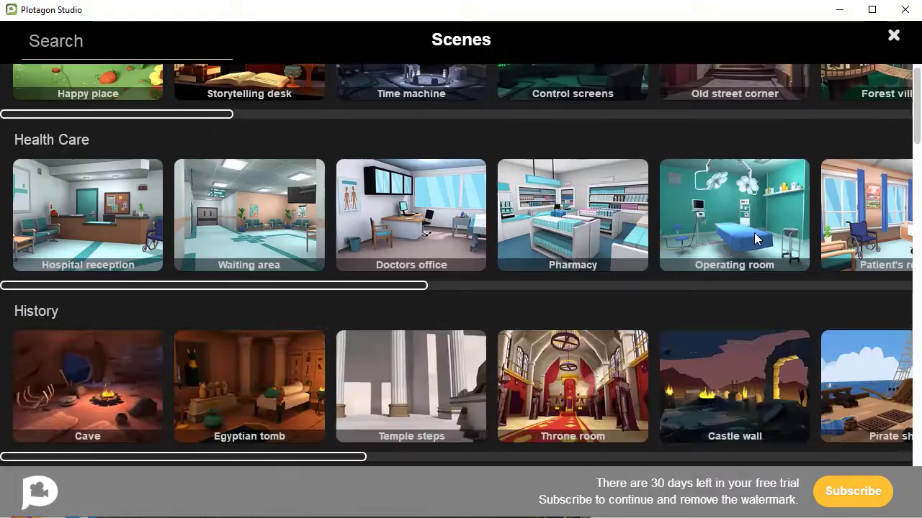
scroll(754, 233, down, 15)
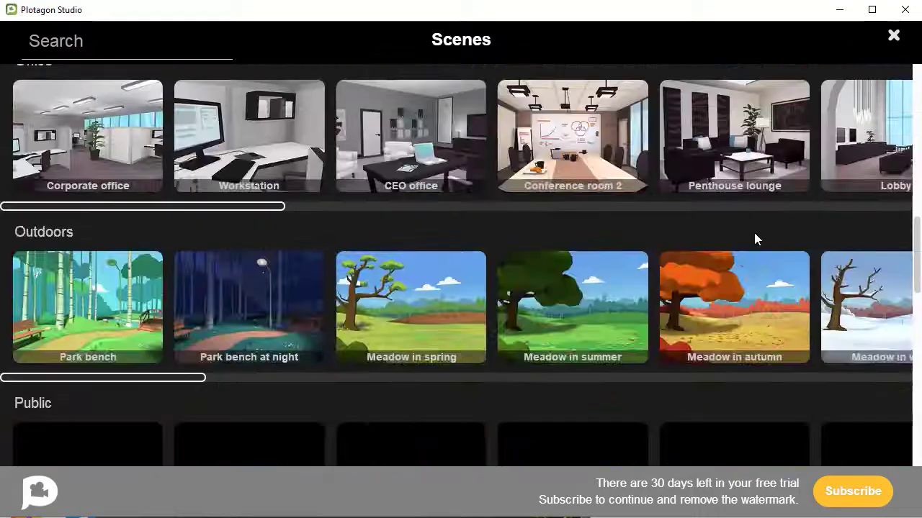
scroll(754, 240, up, 15)
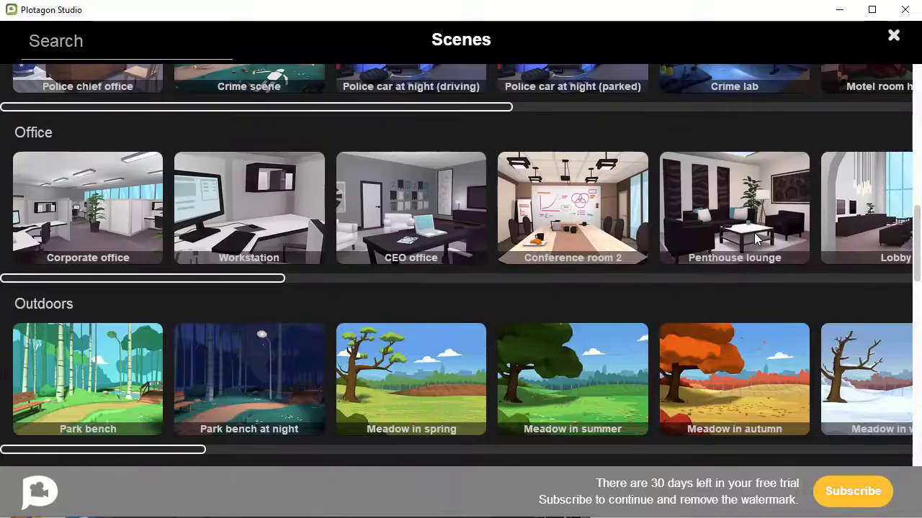
scroll(754, 240, up, 7)
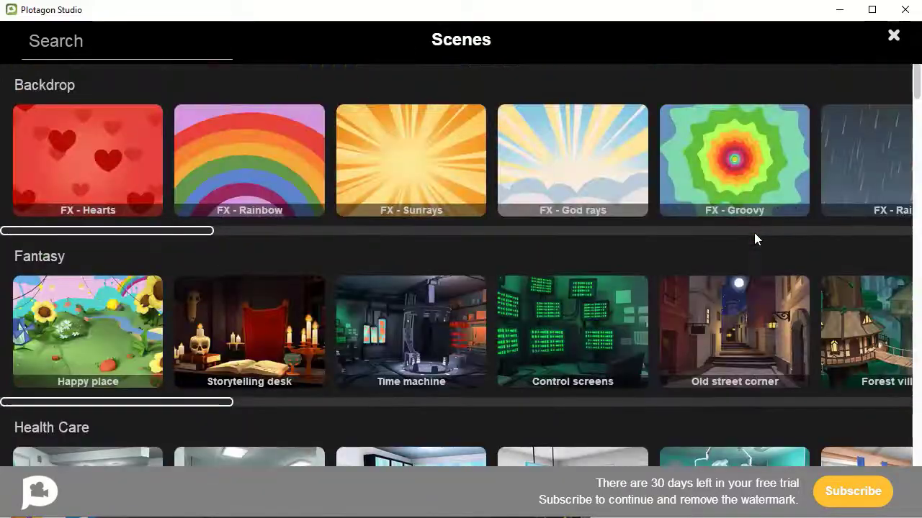
scroll(754, 240, down, 3)
scroll(754, 238, down, 8)
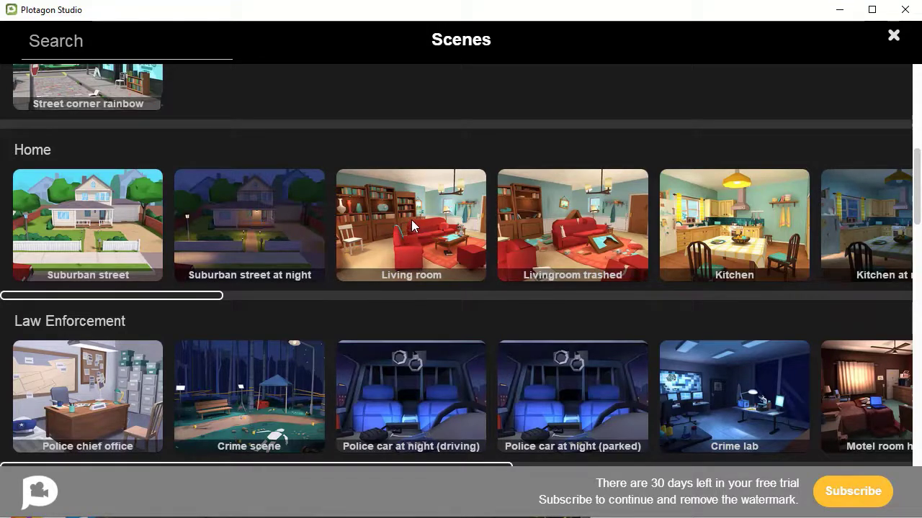
click(411, 220)
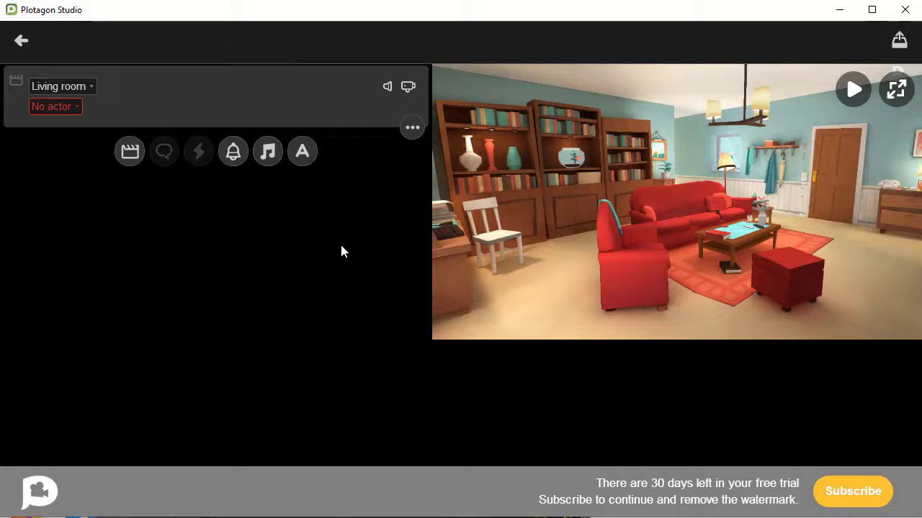
Step: Choose Create Character from the scene's actor list to start a new actor
click(75, 107)
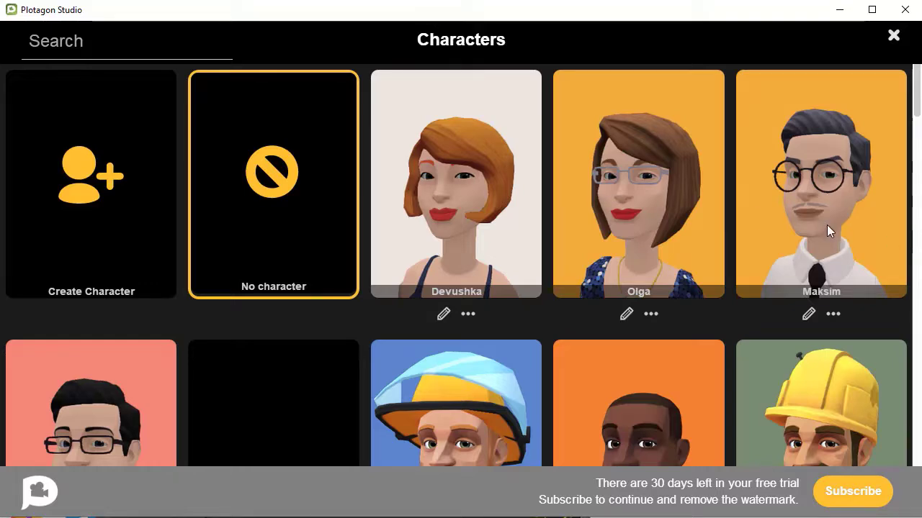
scroll(826, 226, down, 5)
scroll(826, 225, up, 5)
click(90, 186)
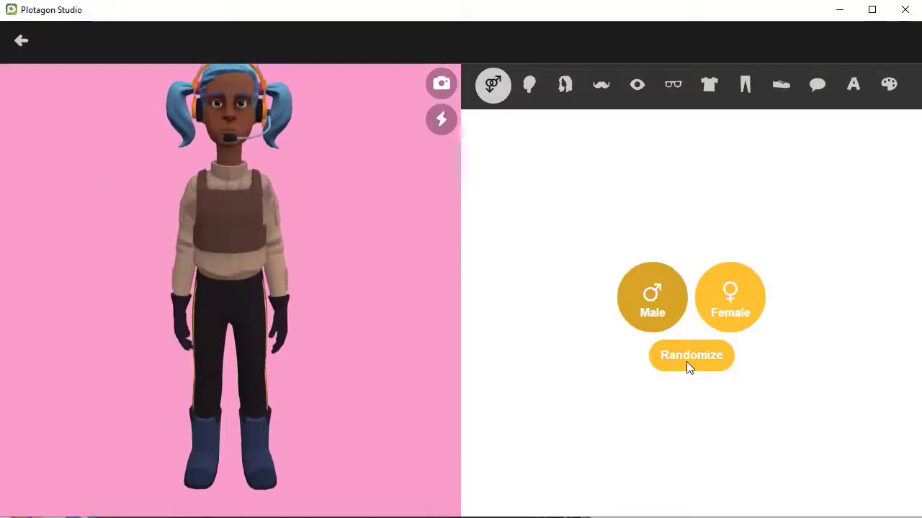
Step: Randomize the character until she has curly black hair, a teal heart T-shirt and red trousers
click(685, 357)
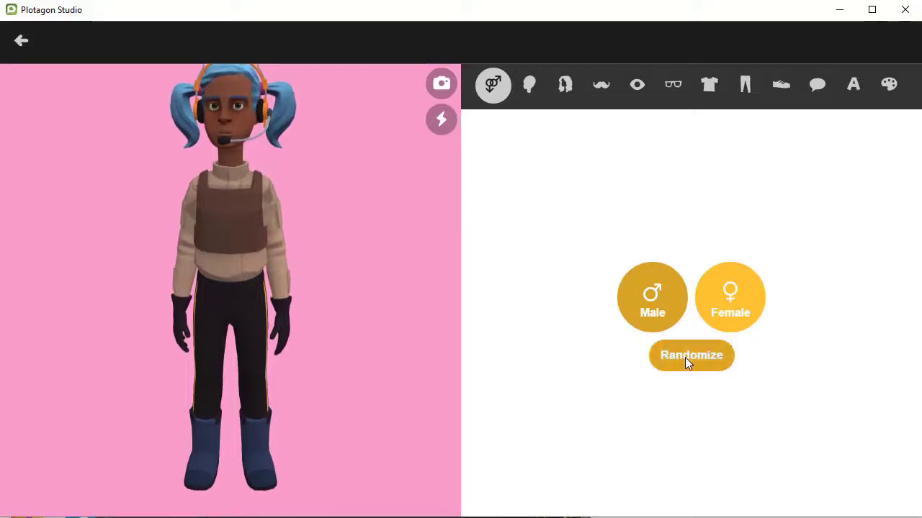
click(685, 358)
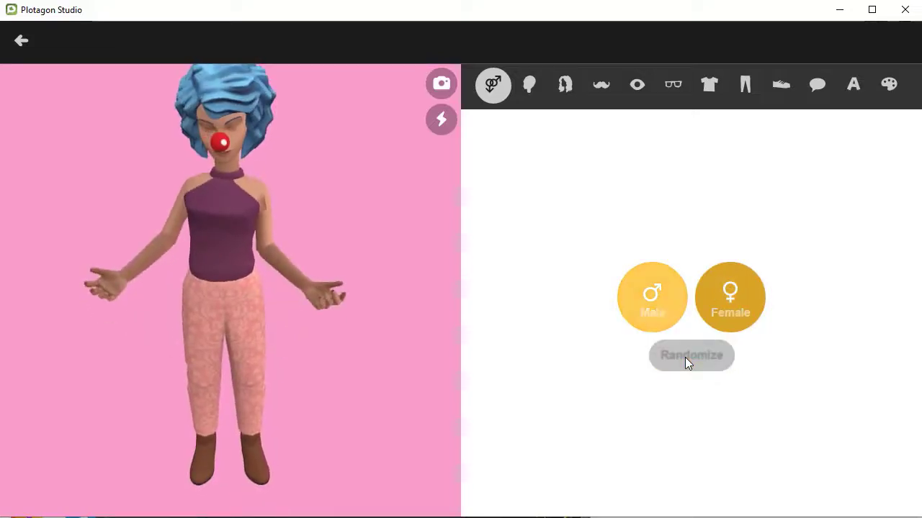
click(685, 357)
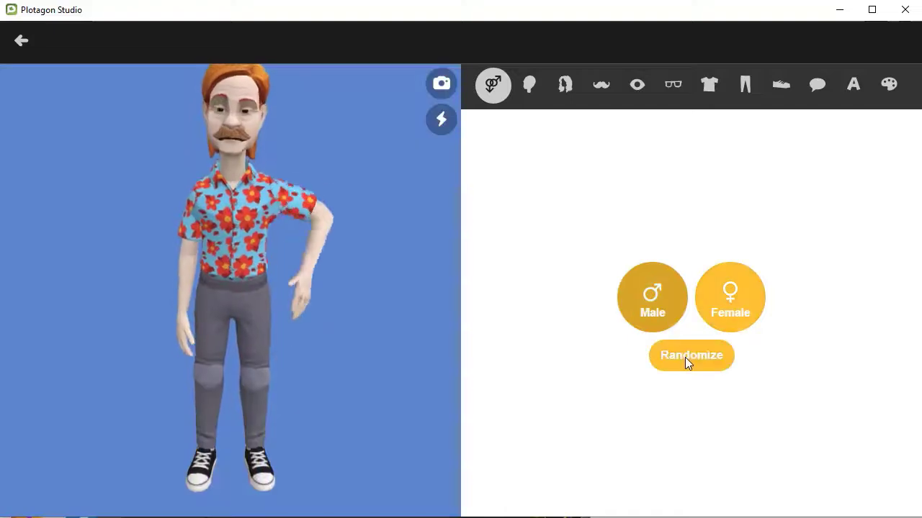
click(685, 357)
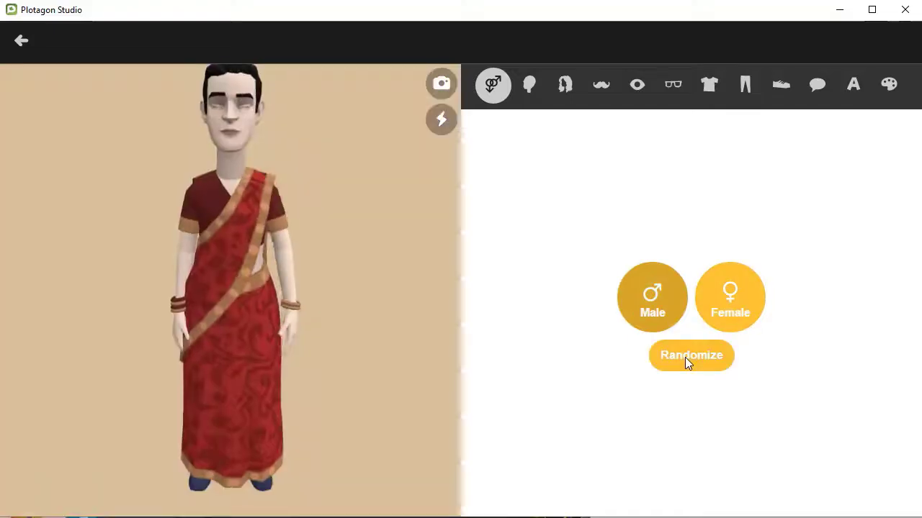
click(685, 357)
click(684, 357)
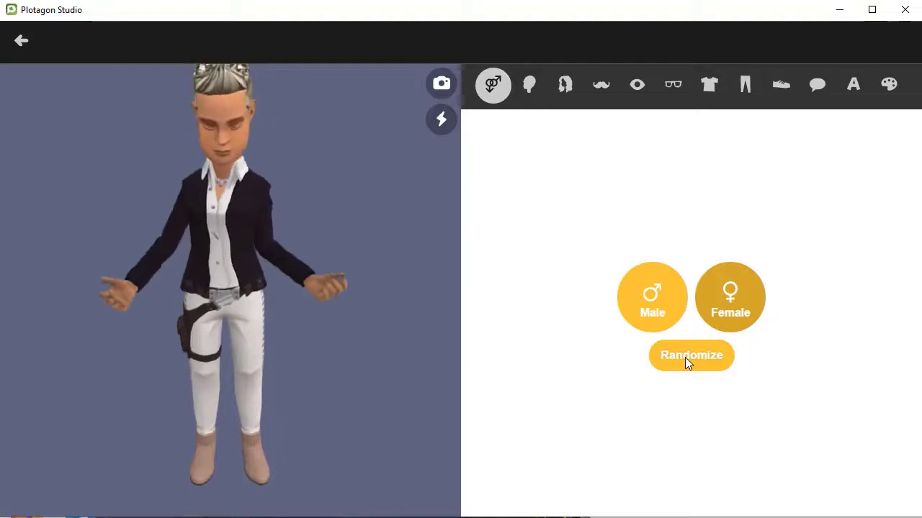
click(685, 357)
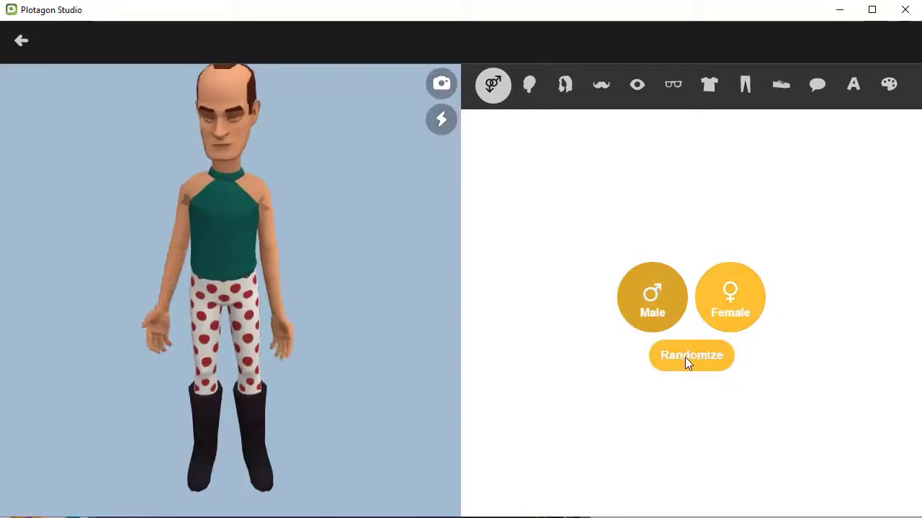
click(685, 357)
click(684, 357)
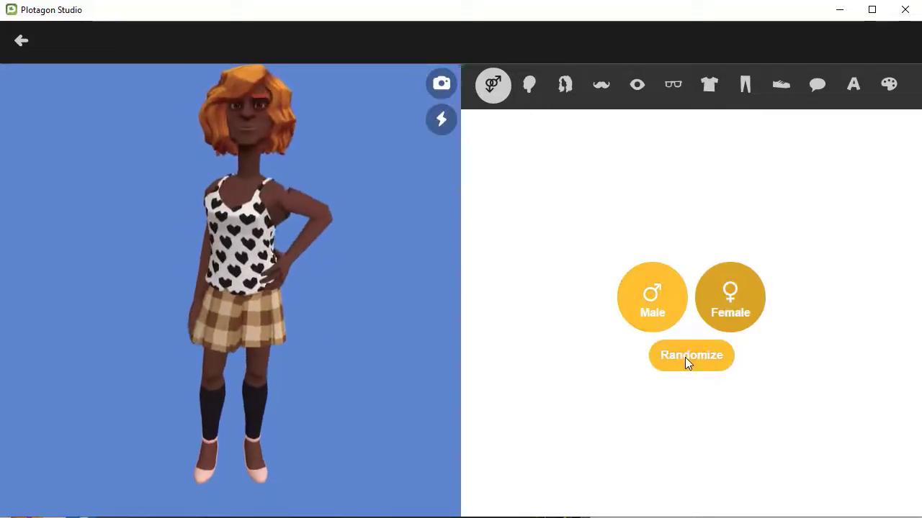
click(685, 357)
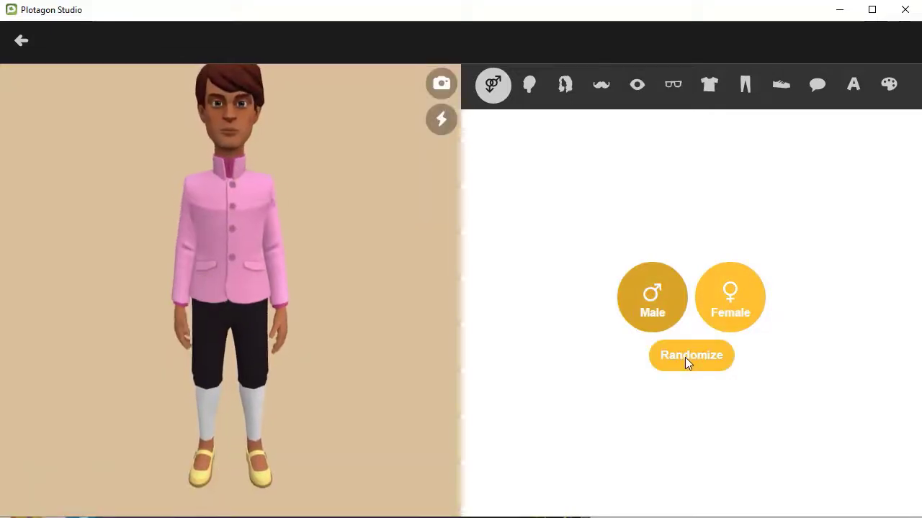
click(685, 357)
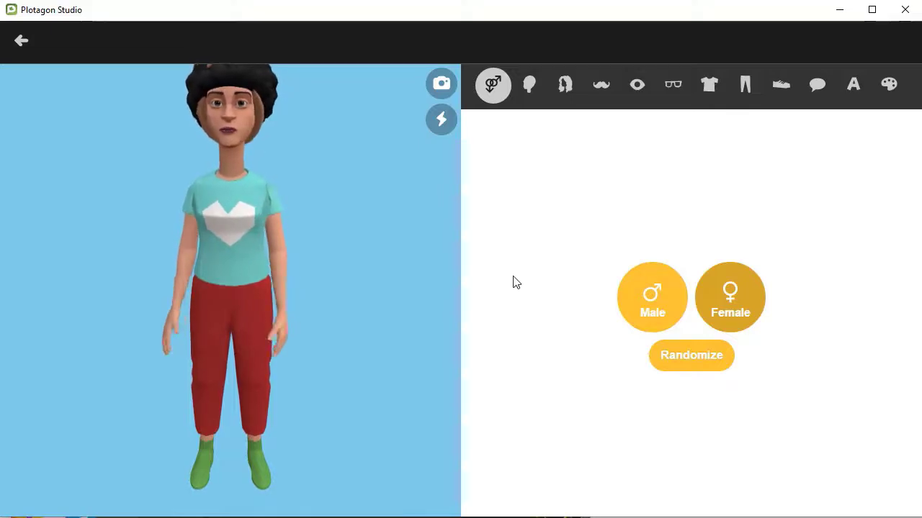
Step: Give the character the first face shape and the palest skin tone swatch
click(529, 85)
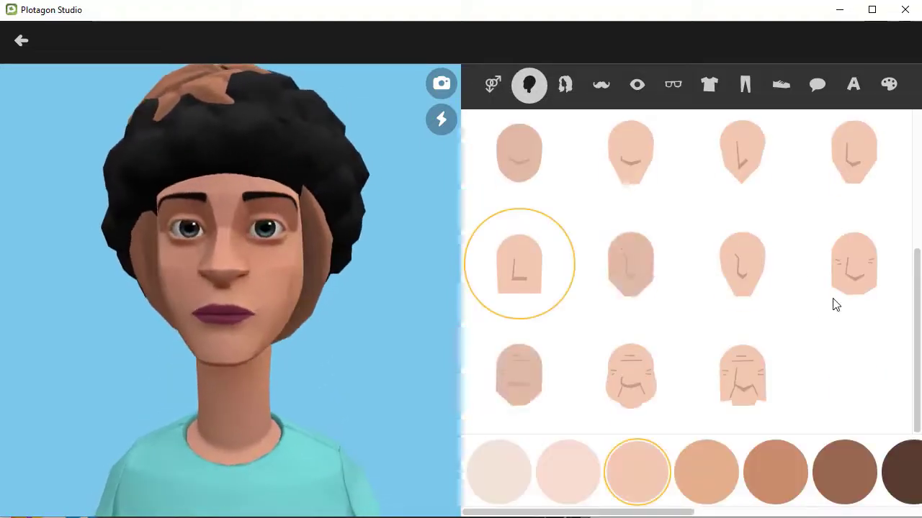
scroll(833, 304, up, 5)
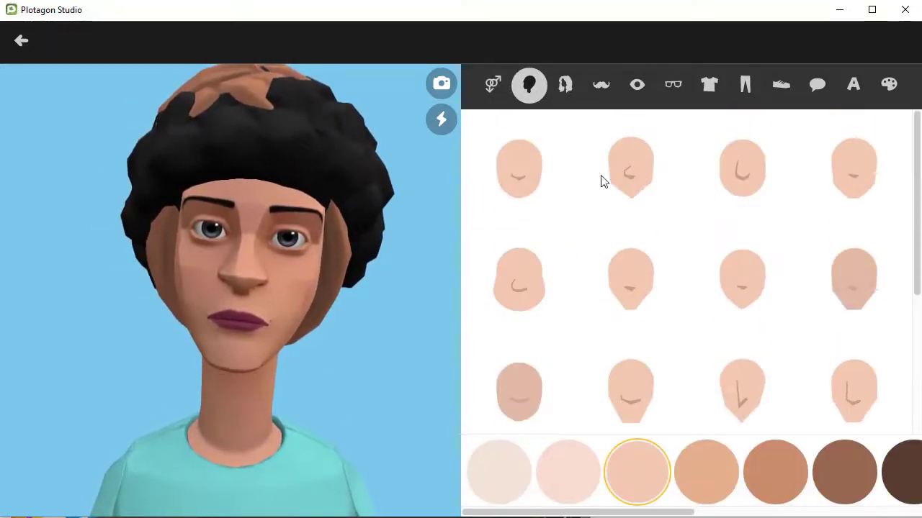
click(526, 180)
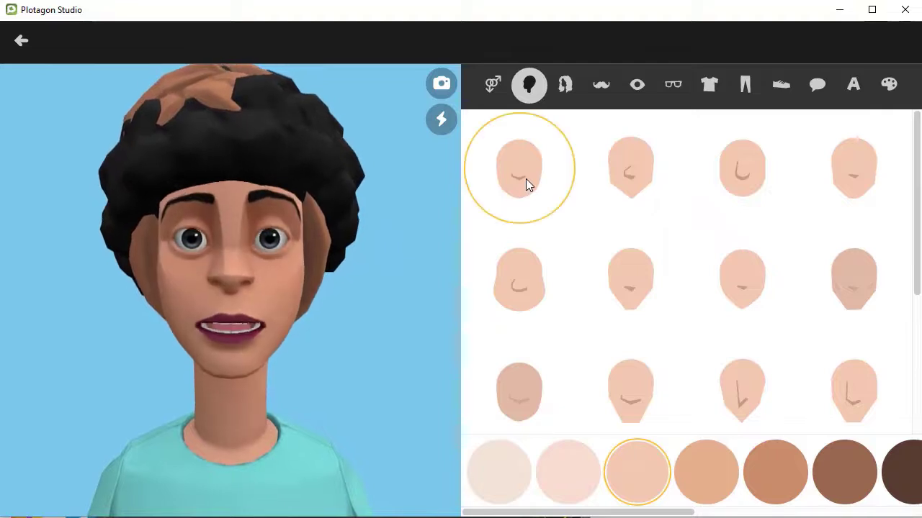
click(557, 475)
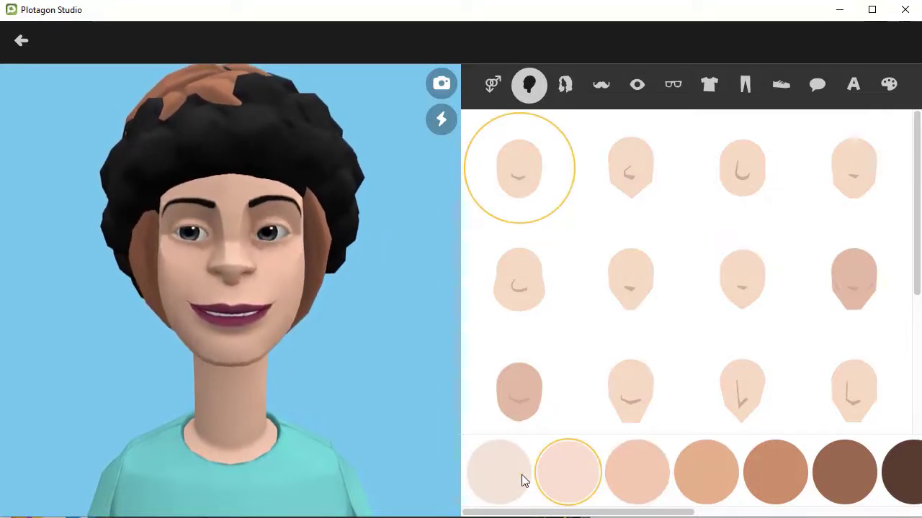
click(521, 475)
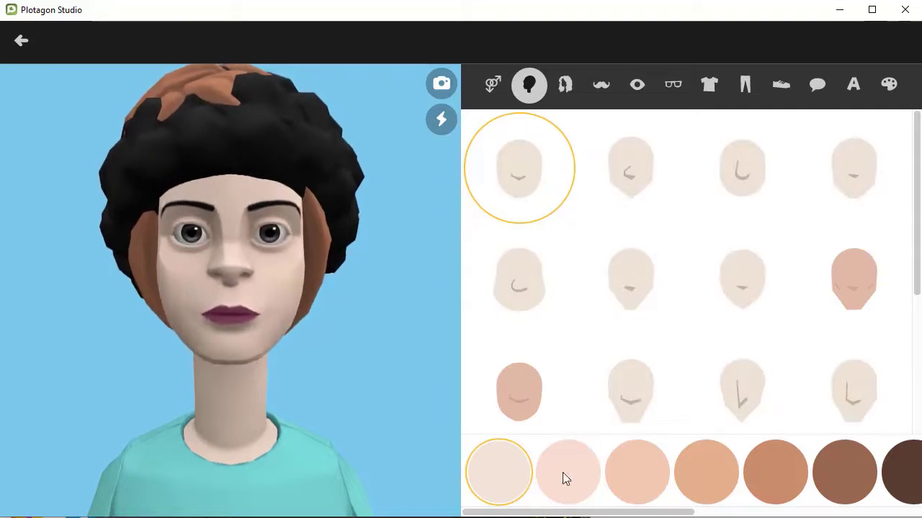
click(565, 86)
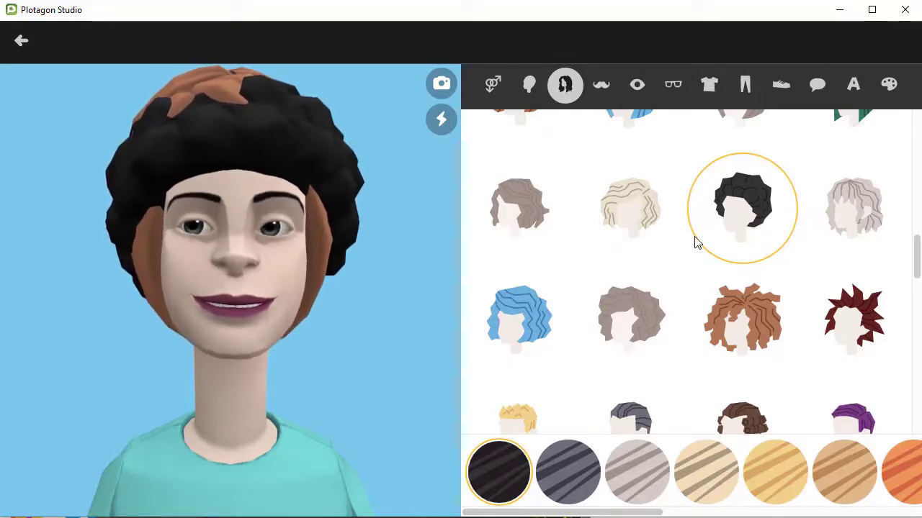
Step: Try the orange braided hairstyle in light brown and dark grey colours
scroll(643, 248, down, 2)
scroll(643, 249, down, 4)
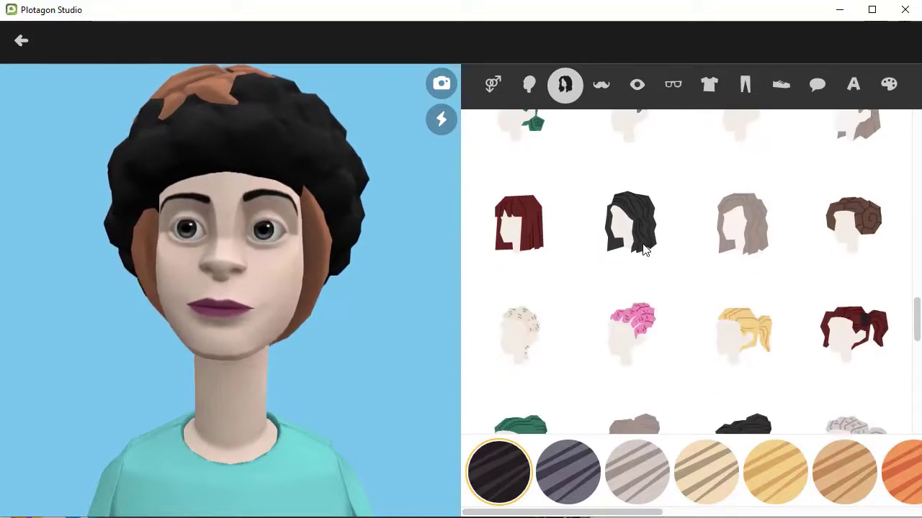
scroll(718, 236, down, 3)
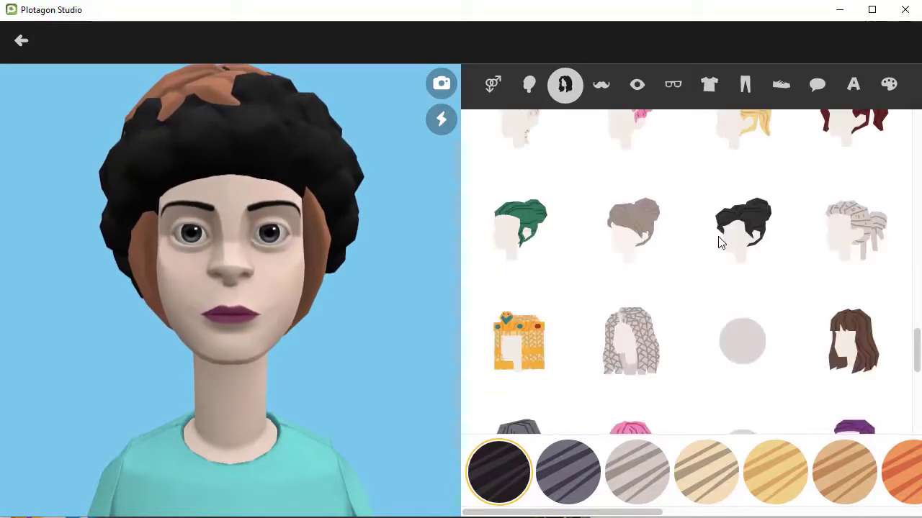
scroll(718, 236, down, 3)
scroll(718, 244, down, 3)
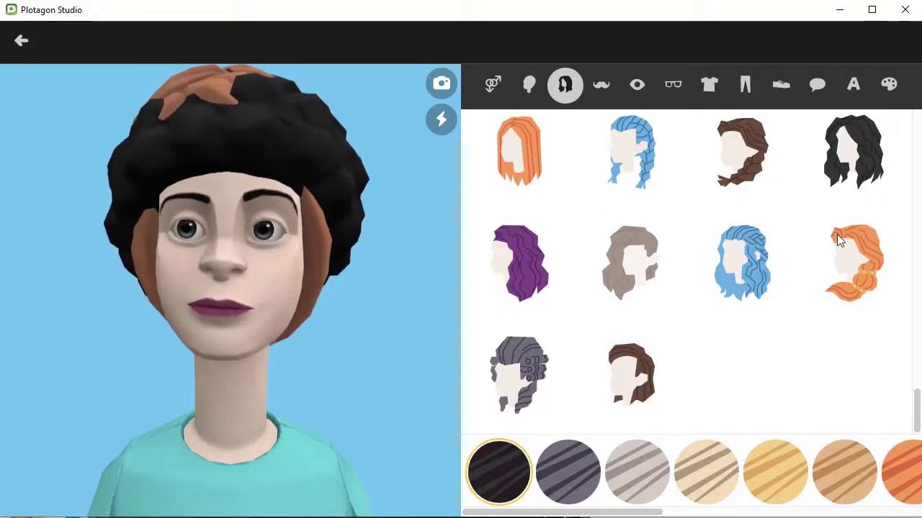
click(848, 256)
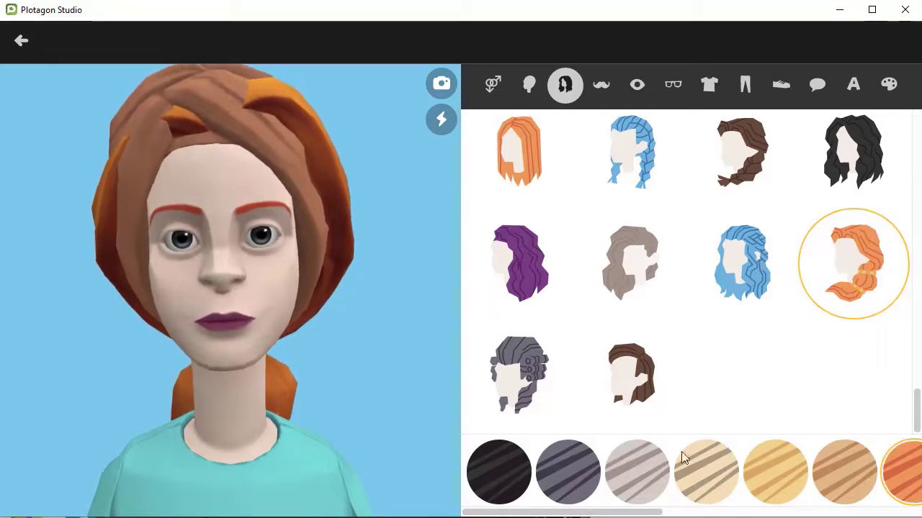
click(838, 467)
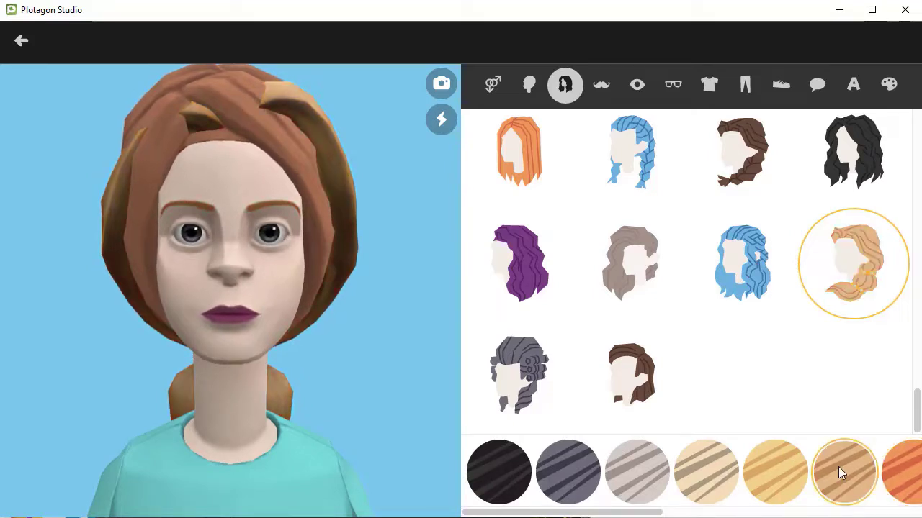
click(550, 470)
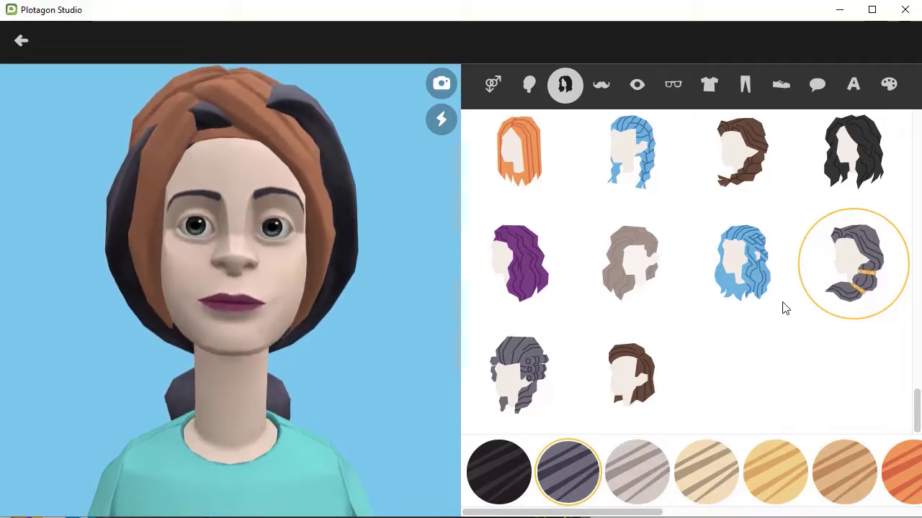
Step: Switch the character to the long black wavy hairstyle
scroll(785, 308, up, 2)
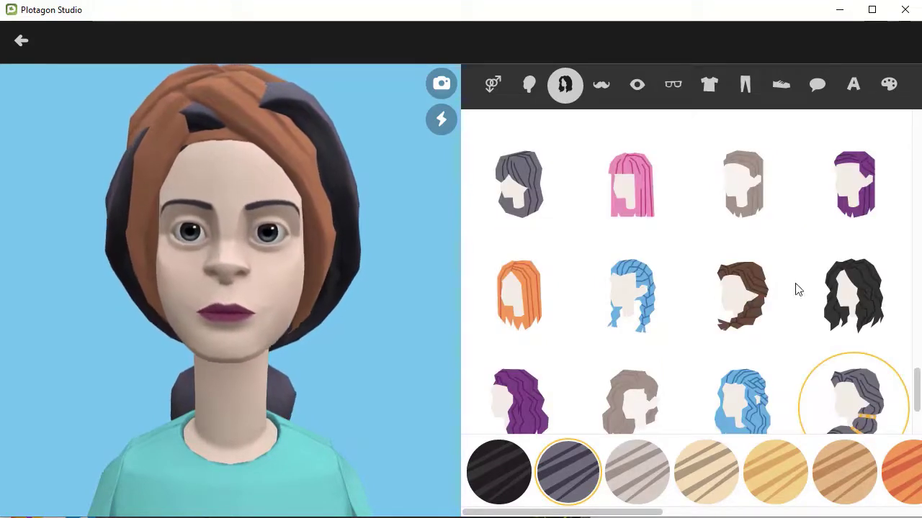
click(868, 294)
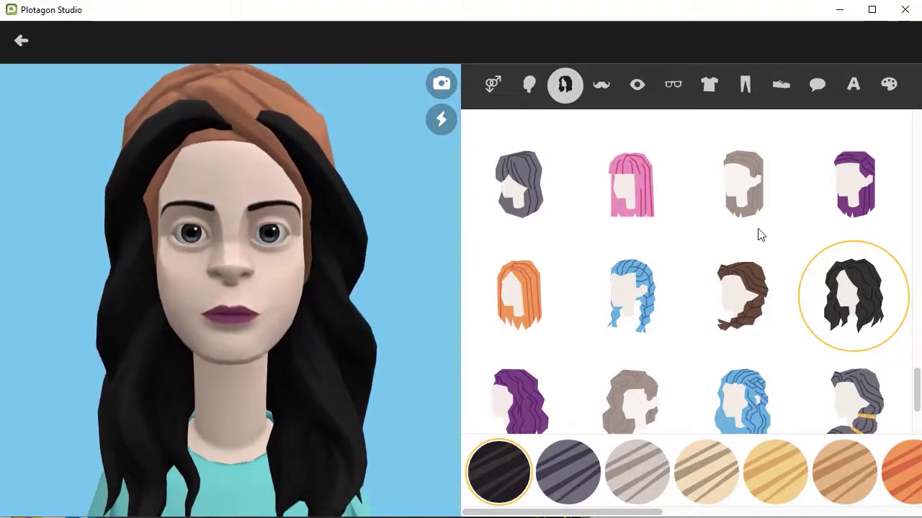
scroll(760, 234, up, 3)
scroll(760, 234, up, 4)
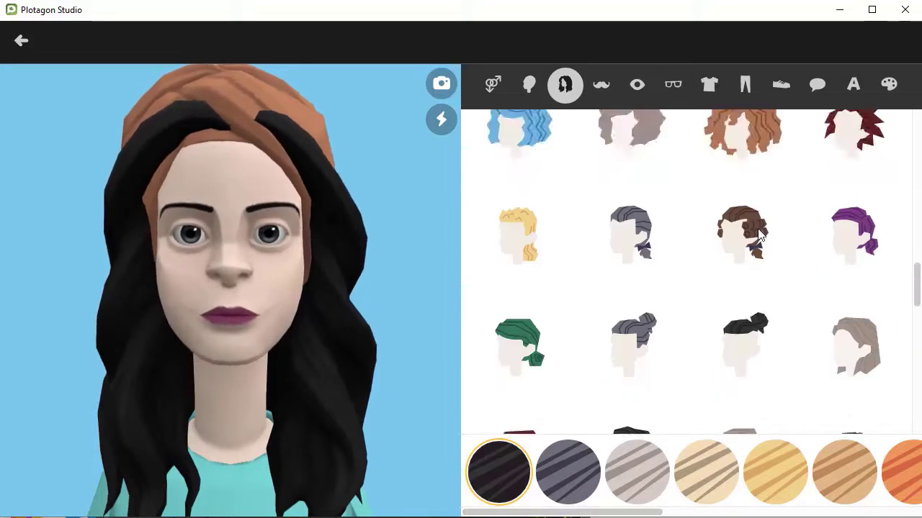
scroll(756, 236, down, 6)
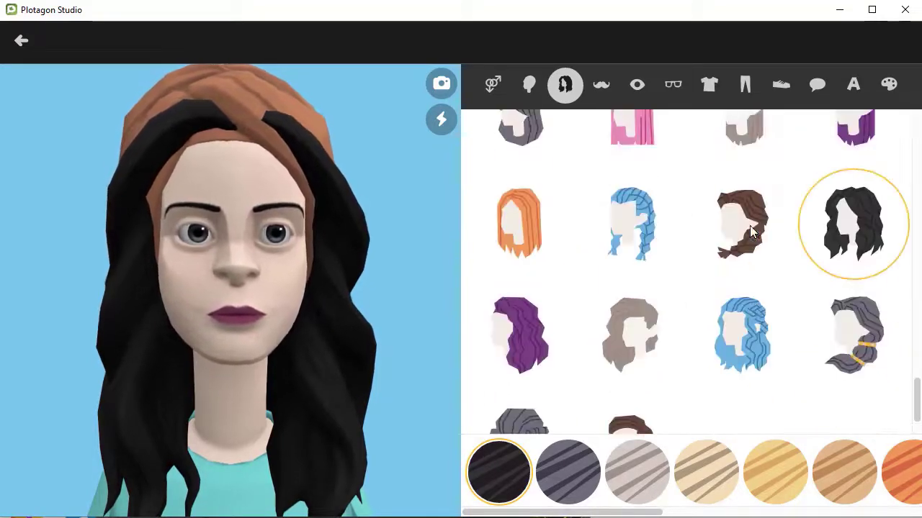
click(665, 88)
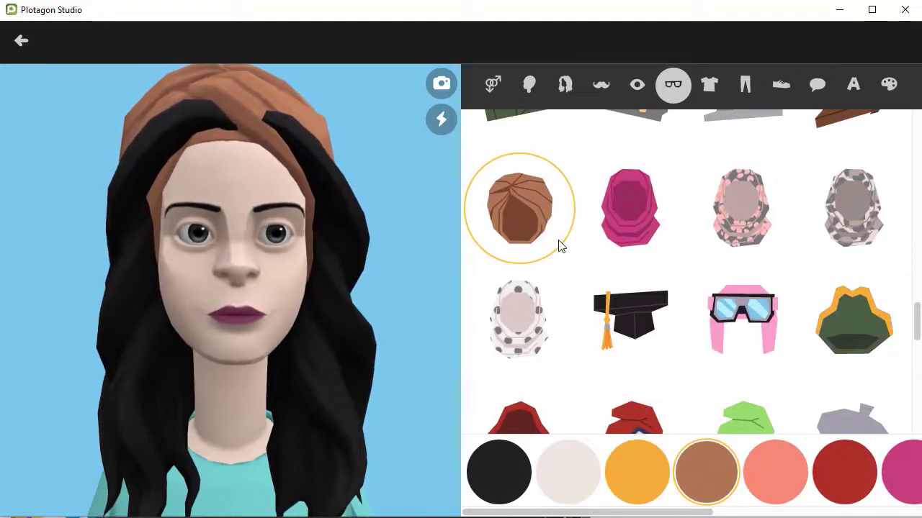
Step: Remove the head wrap with the X accessory, checking the hair, facial hair and eye options along the way
scroll(561, 247, up, 15)
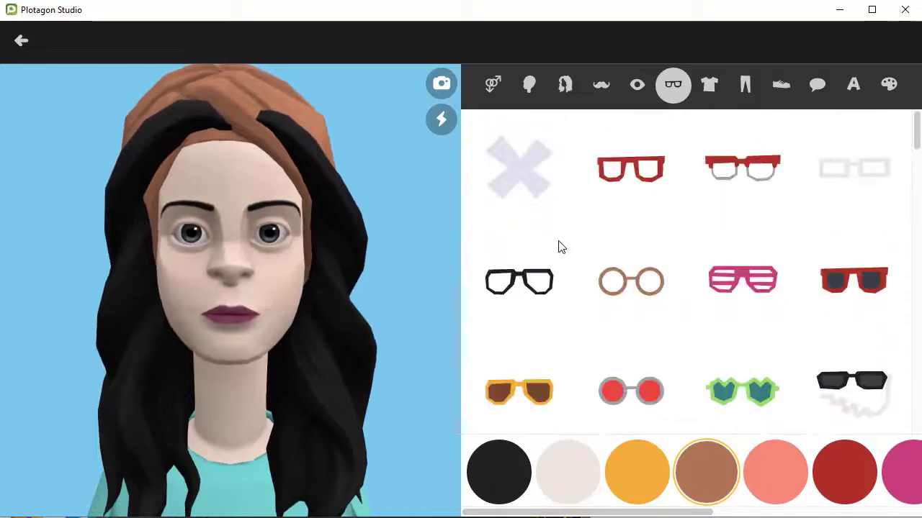
click(505, 165)
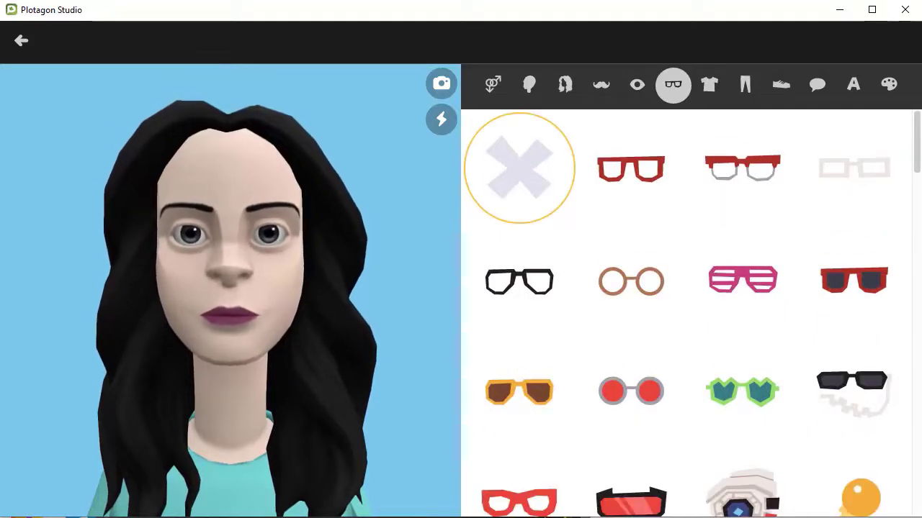
click(565, 86)
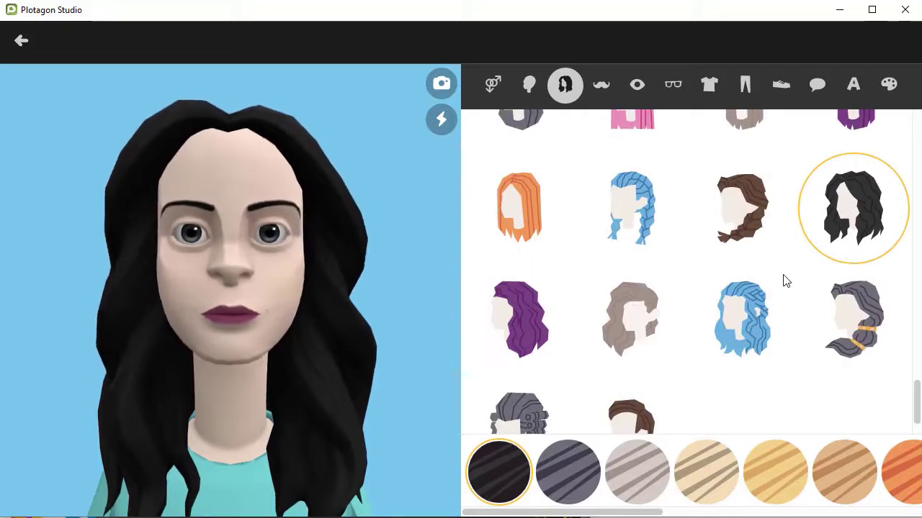
click(599, 82)
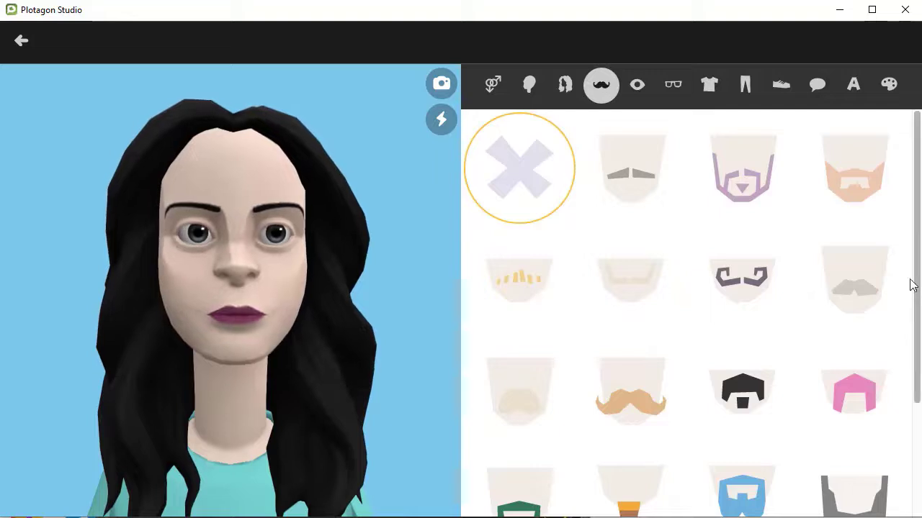
scroll(878, 281, down, 2)
scroll(713, 129, up, 3)
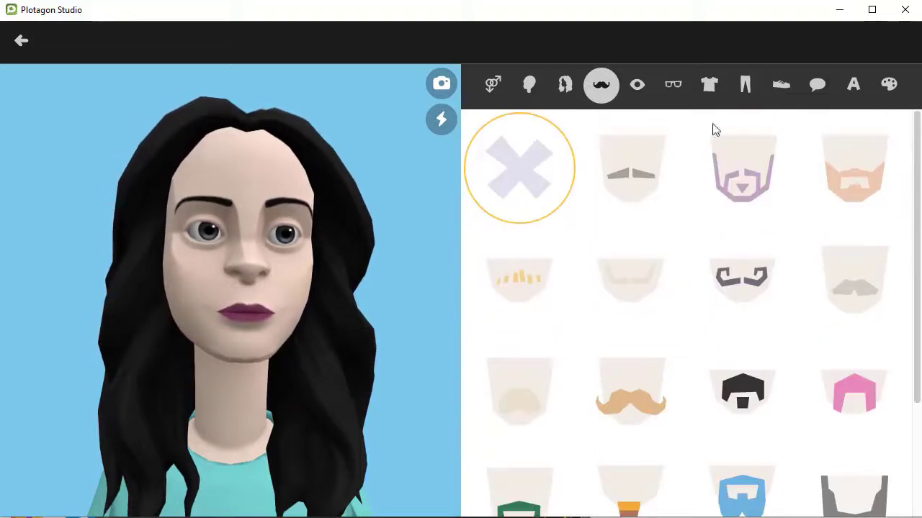
click(638, 84)
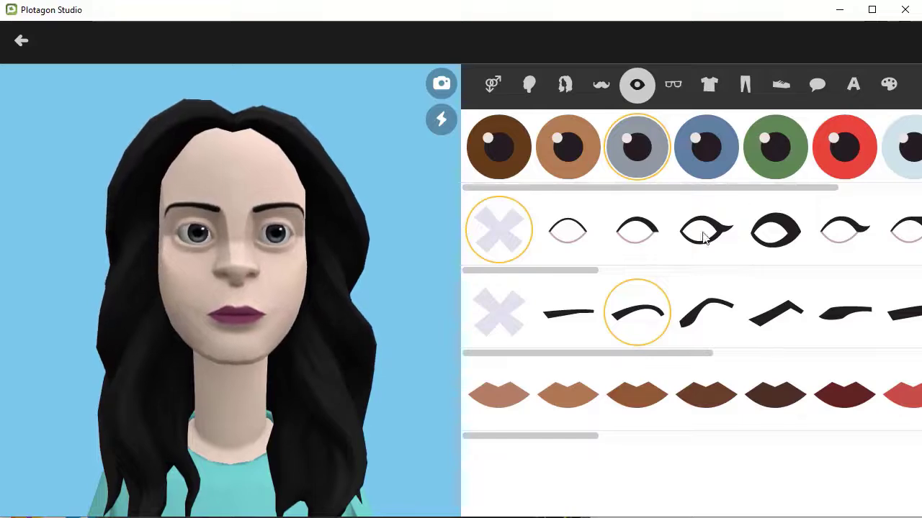
click(672, 84)
scroll(819, 240, down, 2)
scroll(819, 240, down, 15)
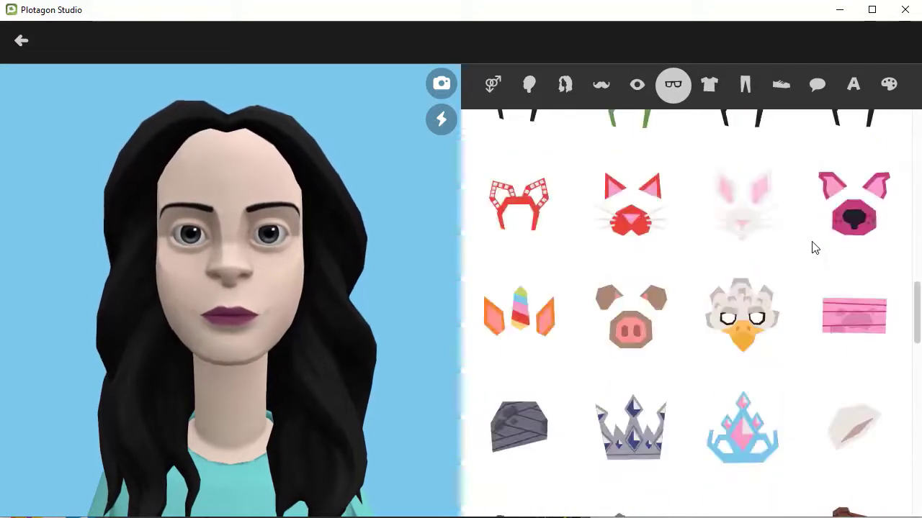
scroll(812, 247, down, 10)
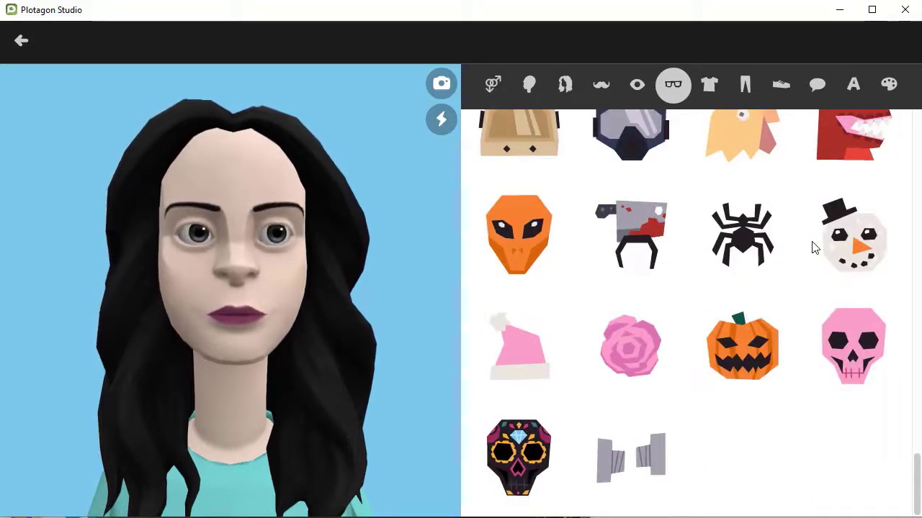
click(717, 82)
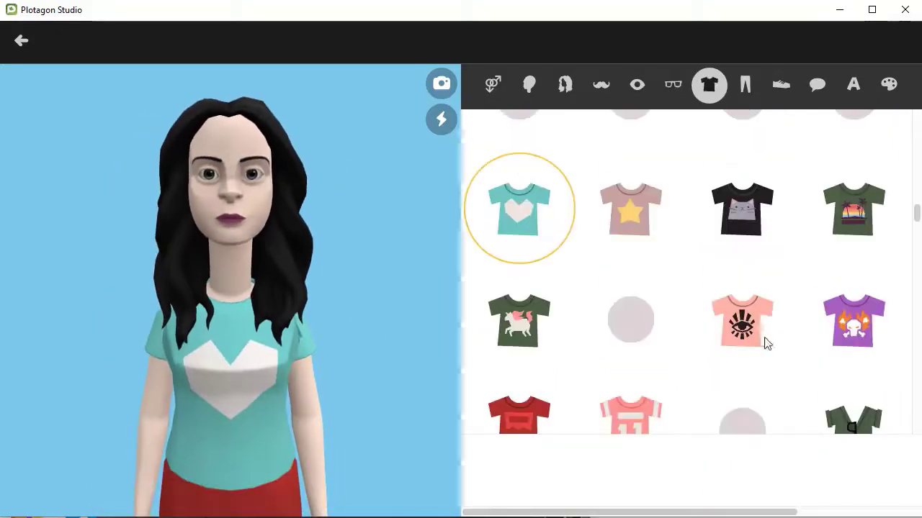
Step: Review the trouser and shoe options, keeping red trousers and green shoes, and view the Karen voice
scroll(787, 297, down, 8)
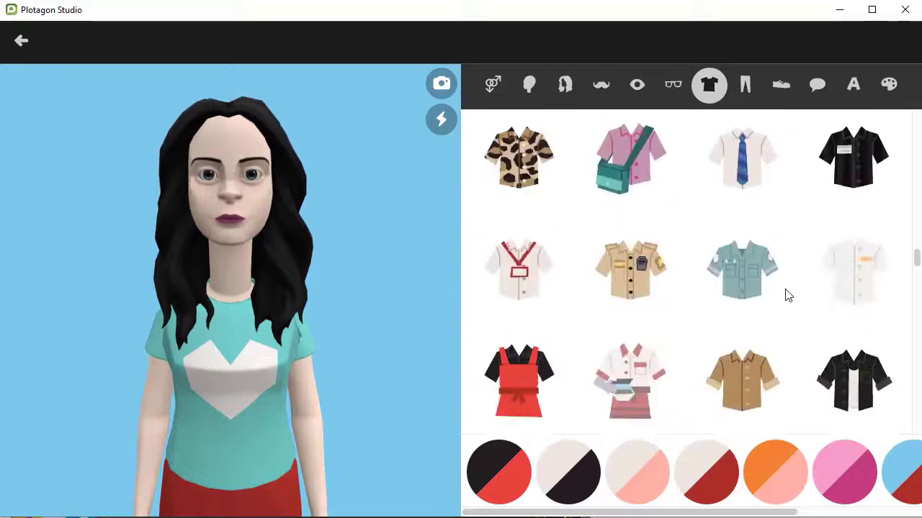
scroll(787, 296, up, 5)
click(747, 87)
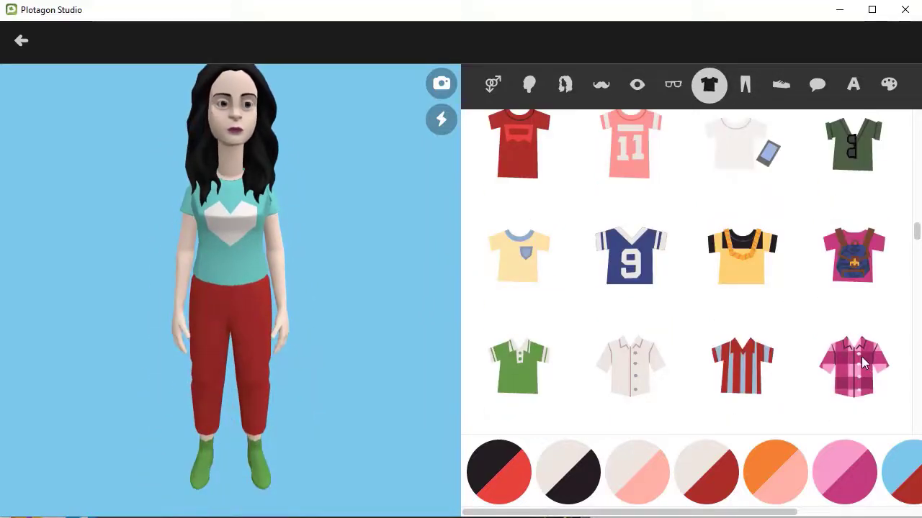
scroll(787, 300, down, 5)
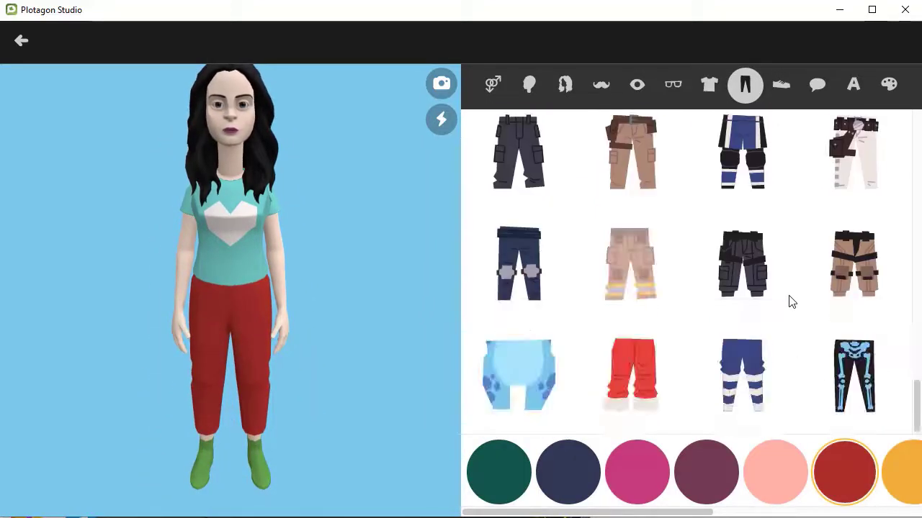
click(781, 85)
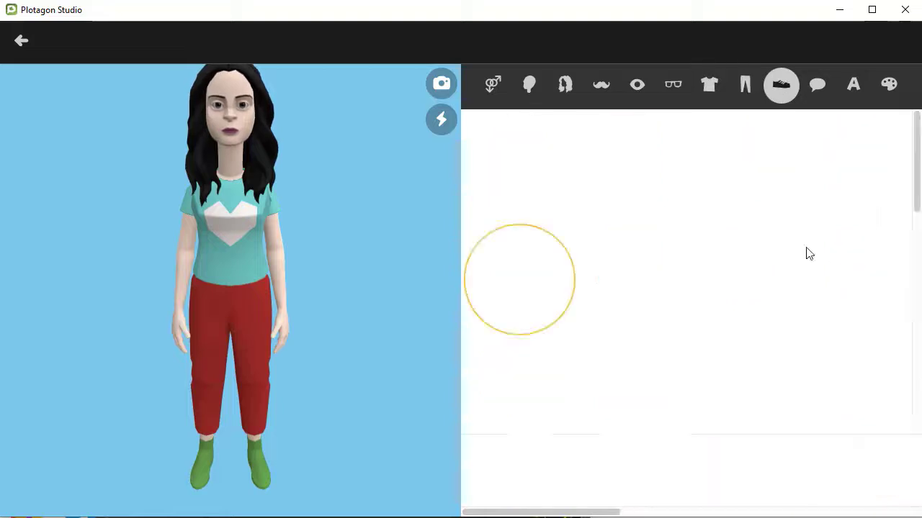
scroll(812, 328, down, 10)
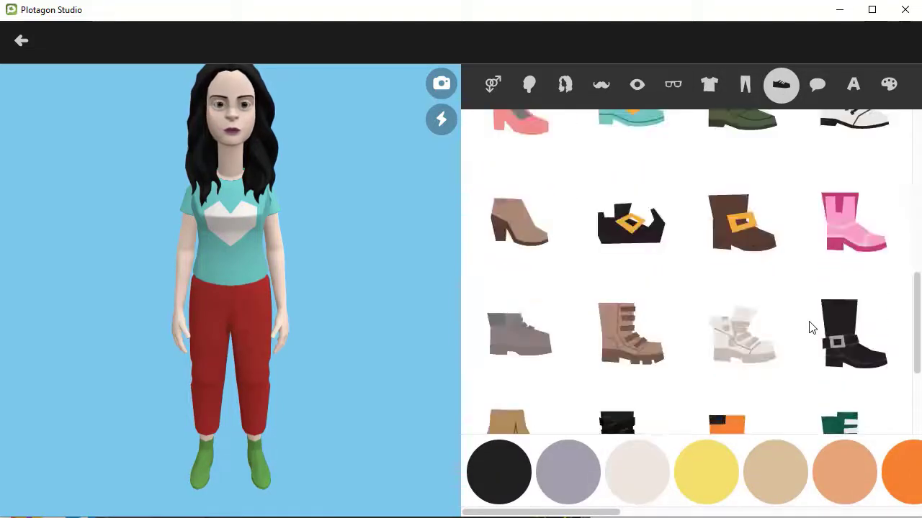
click(821, 87)
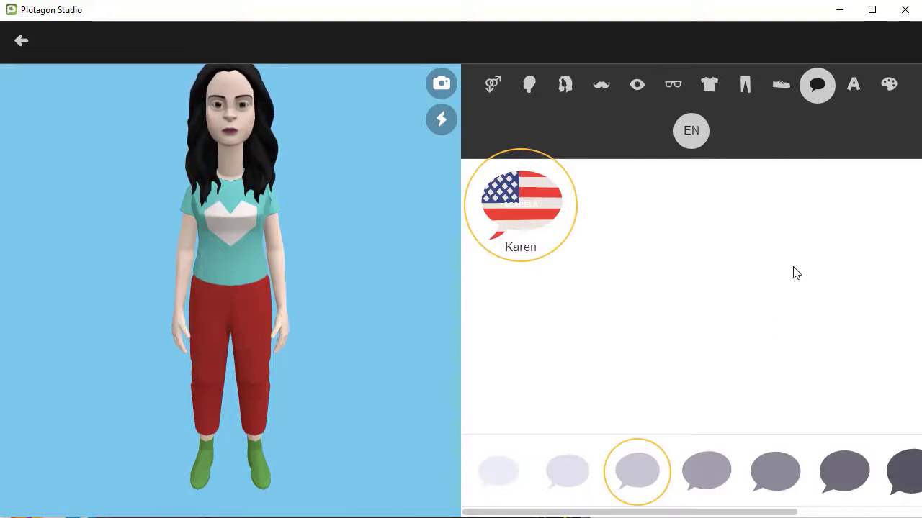
Step: Change the new character's name from Cindy to 'My test' and save her
click(853, 84)
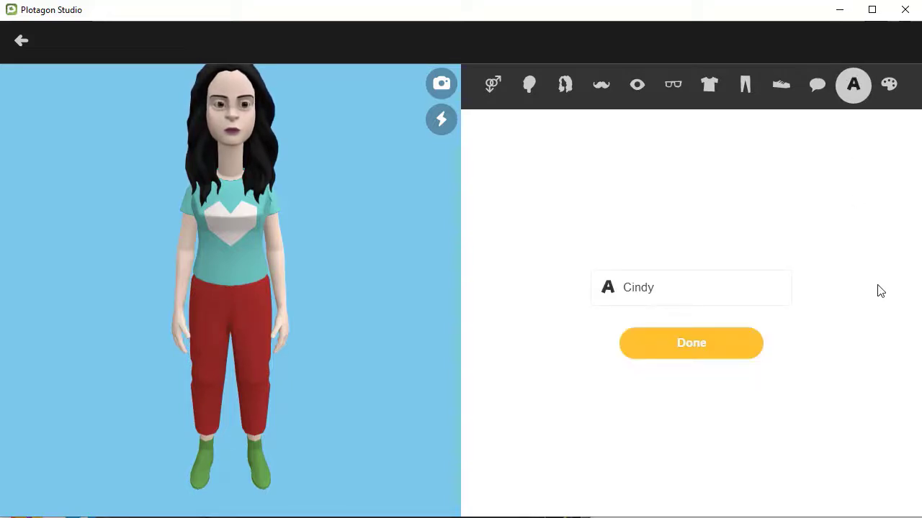
double_click(631, 287)
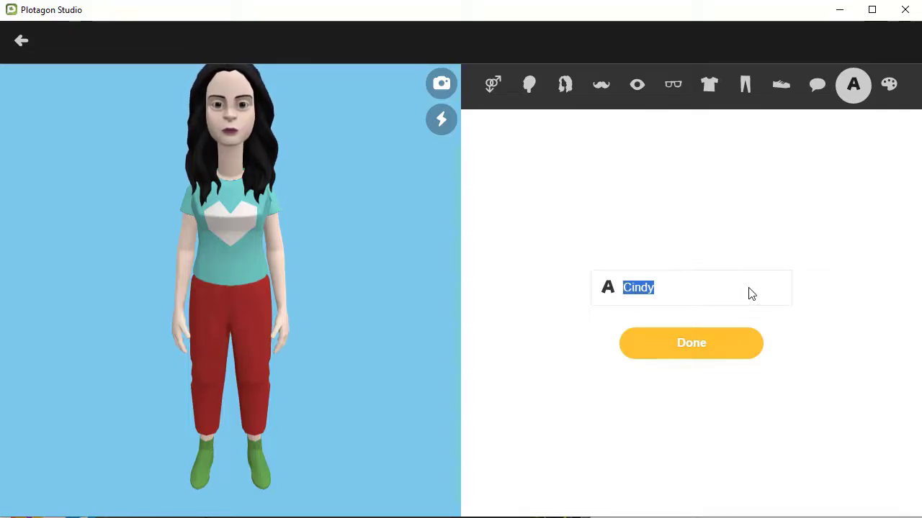
text(My test)
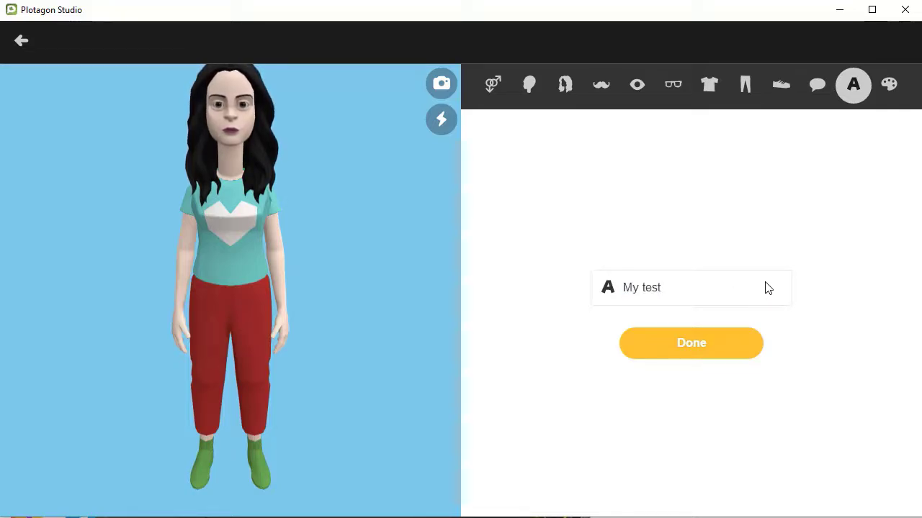
click(716, 347)
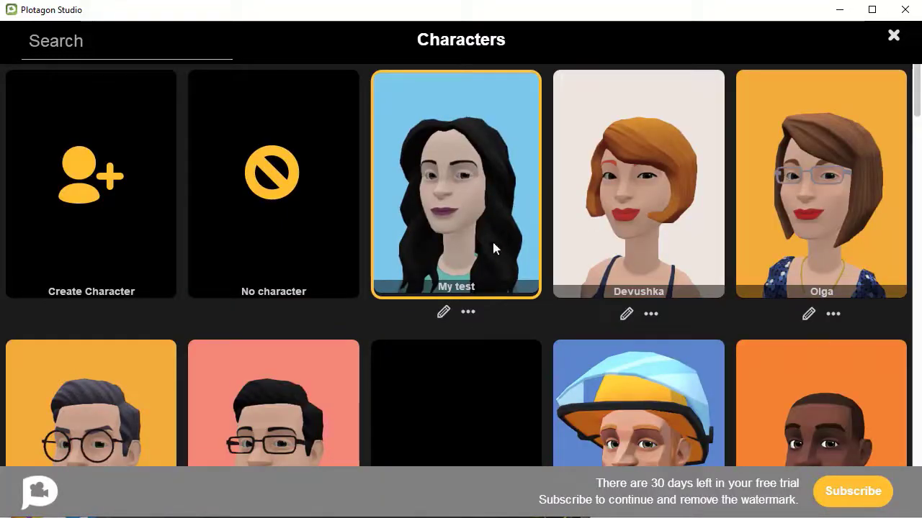
Step: Switch My test's portrait backdrop from blue to off-white and go back to the Characters list
click(443, 315)
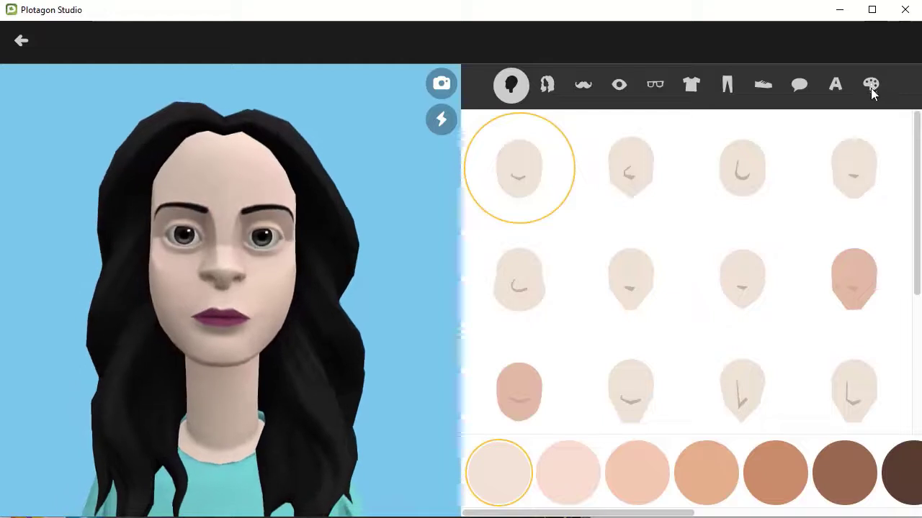
click(871, 86)
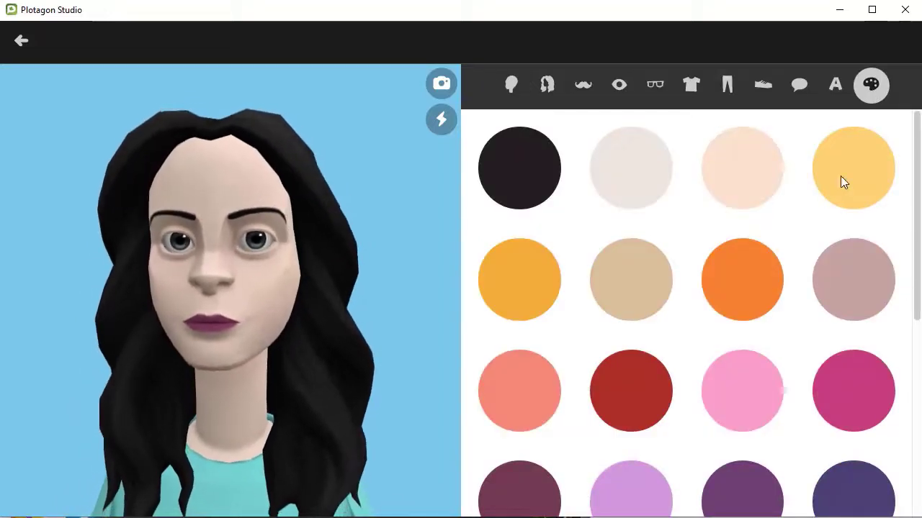
click(646, 177)
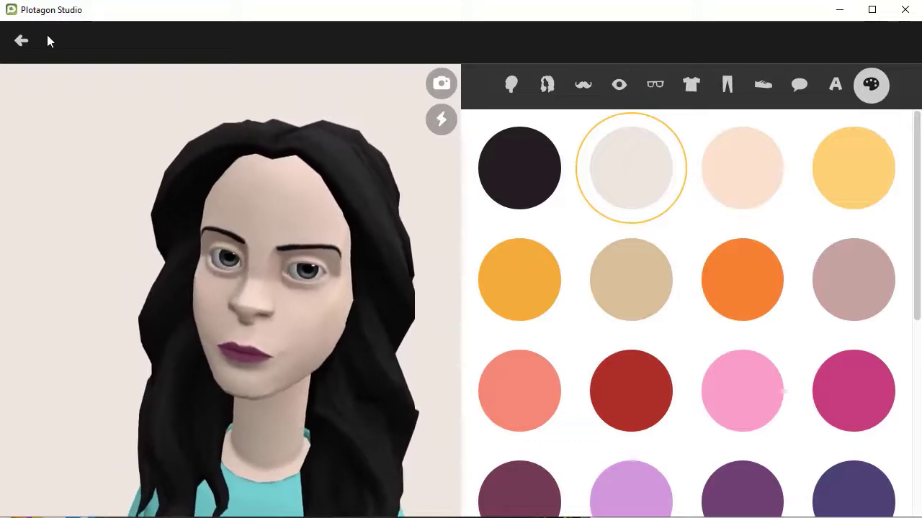
click(21, 42)
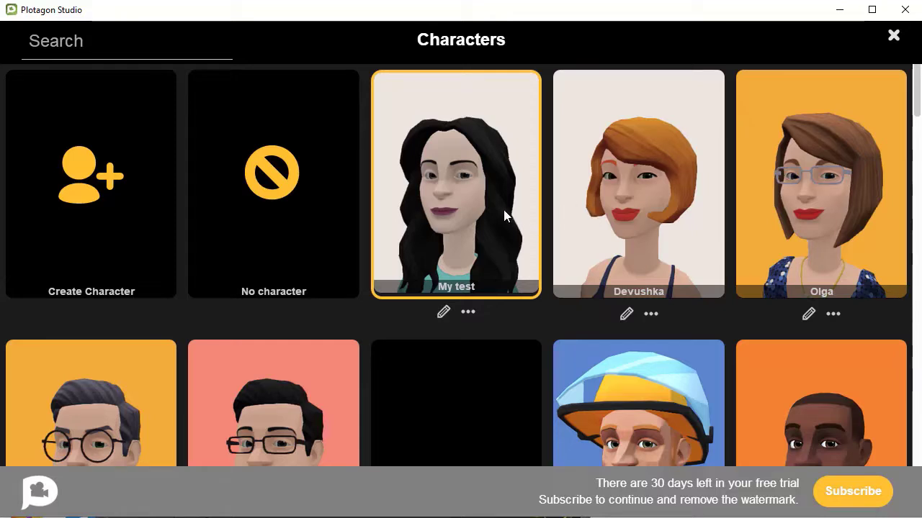
Step: Back in the living room, seat Devushka on the left of the sofa
click(687, 223)
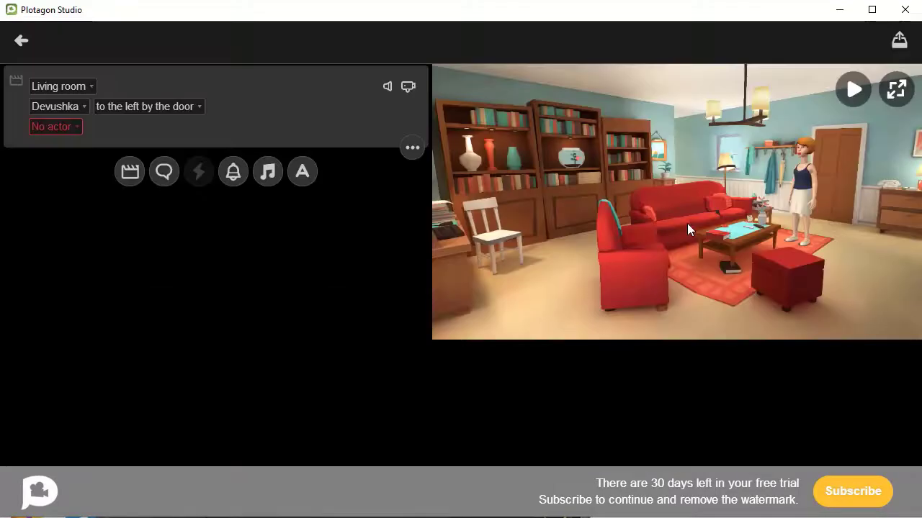
click(194, 106)
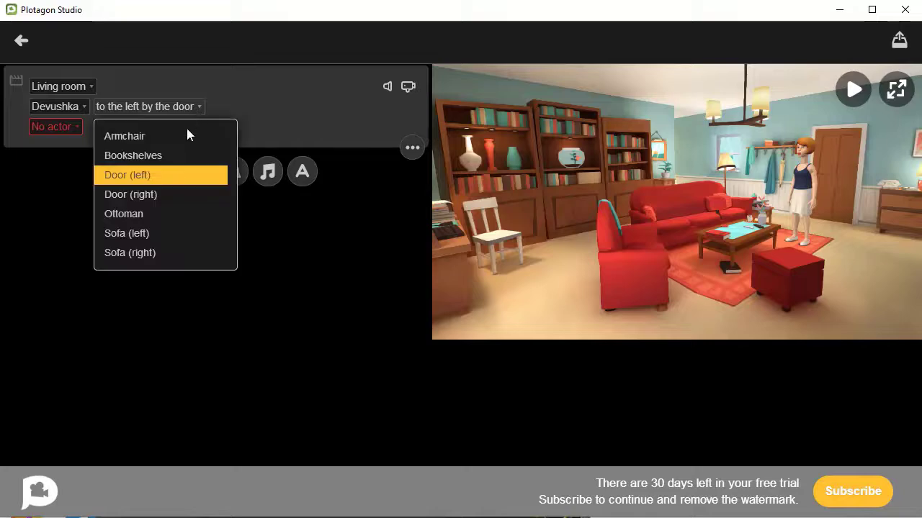
click(169, 234)
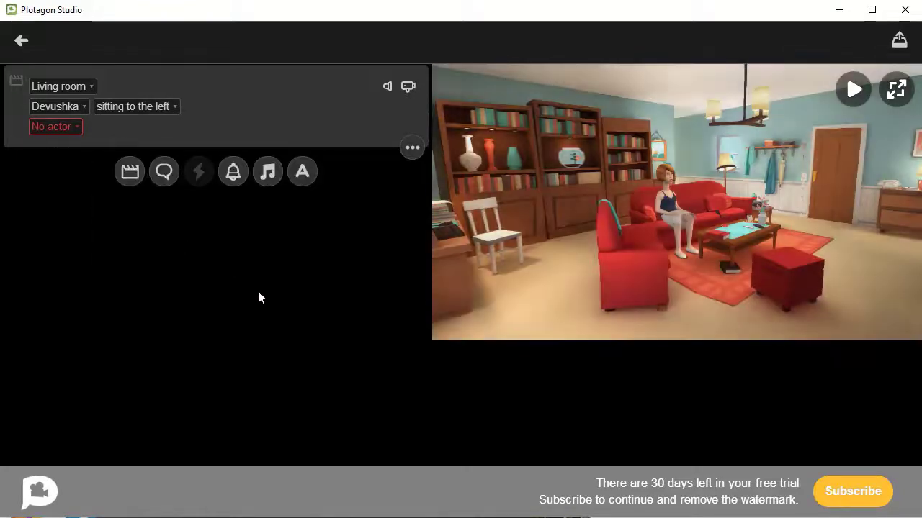
Step: Add Maksim to the scene, seat him in the armchair, and add an empty dialogue line
click(76, 128)
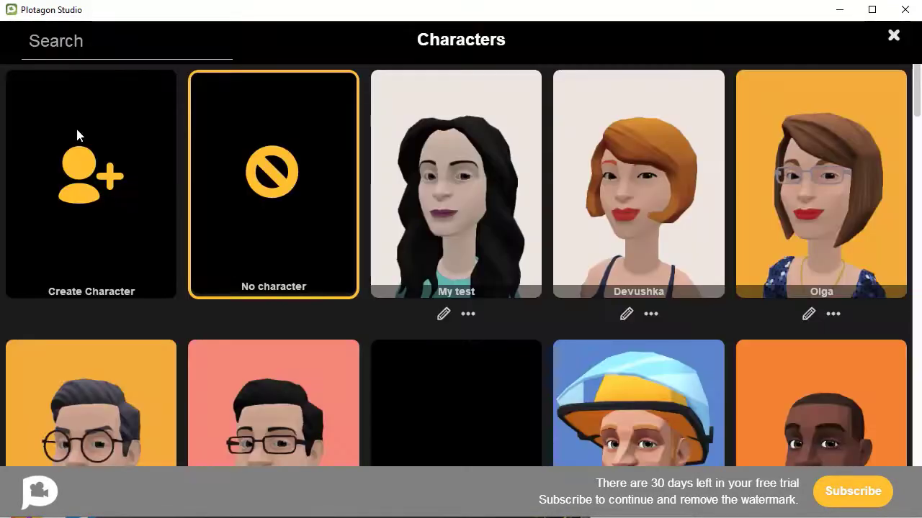
scroll(576, 191, down, 2)
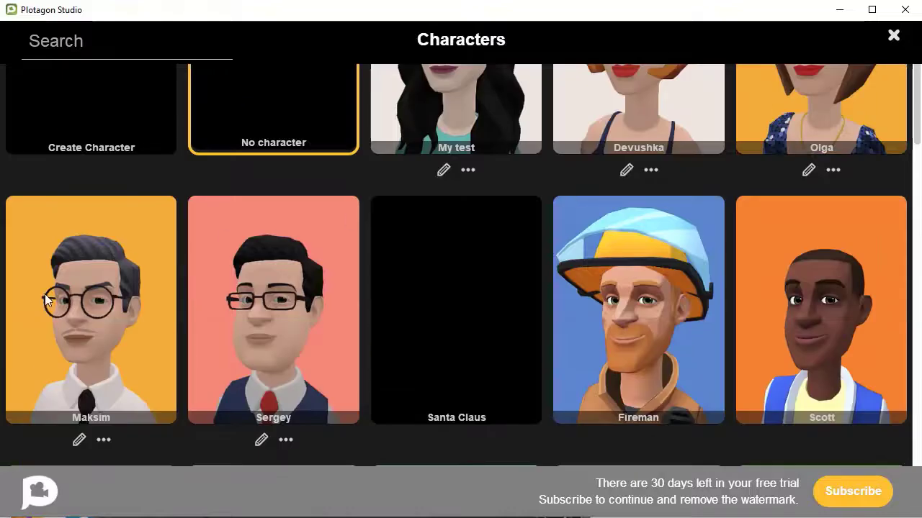
click(67, 286)
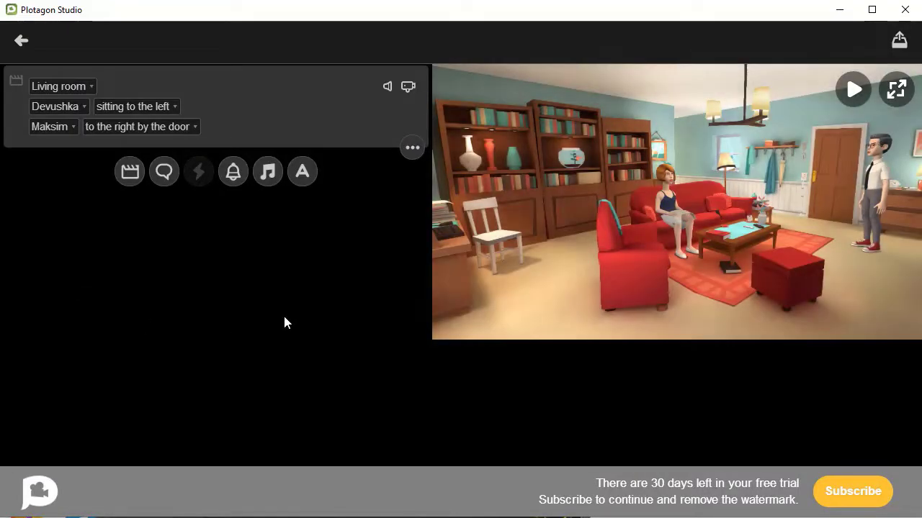
click(188, 129)
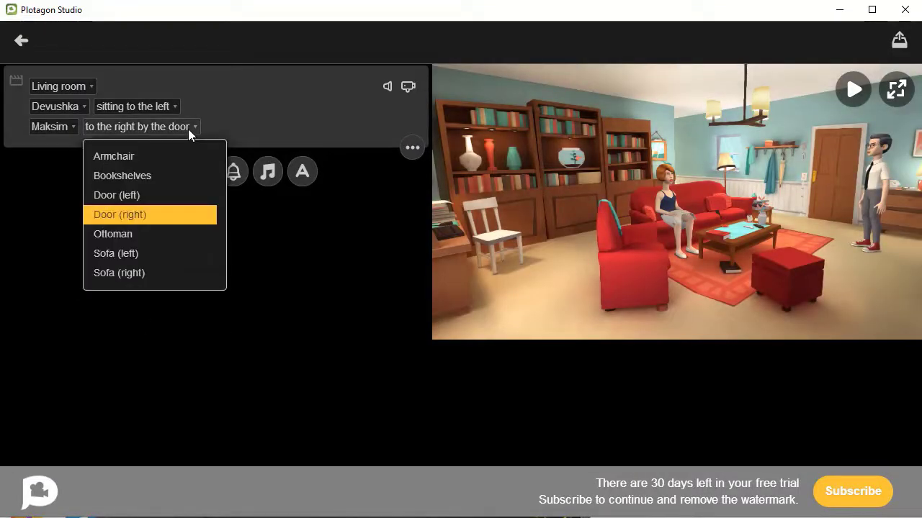
click(137, 176)
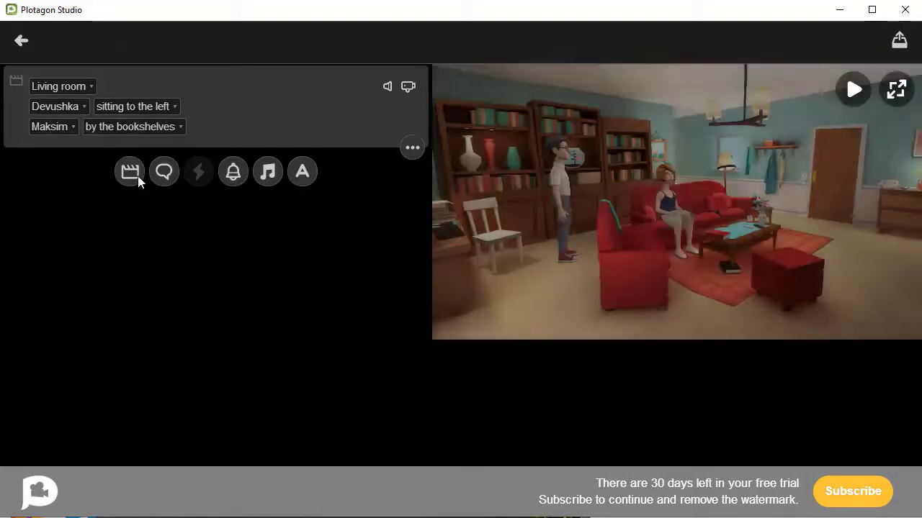
click(156, 129)
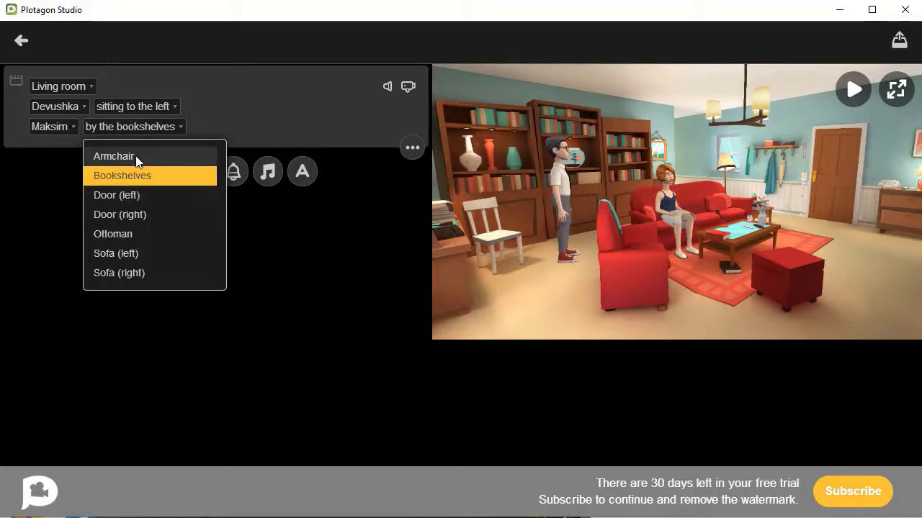
click(137, 157)
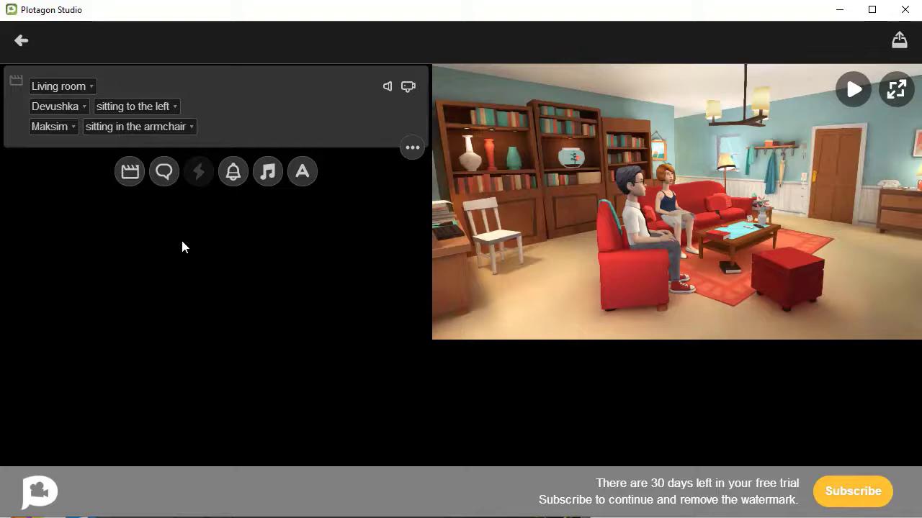
click(161, 172)
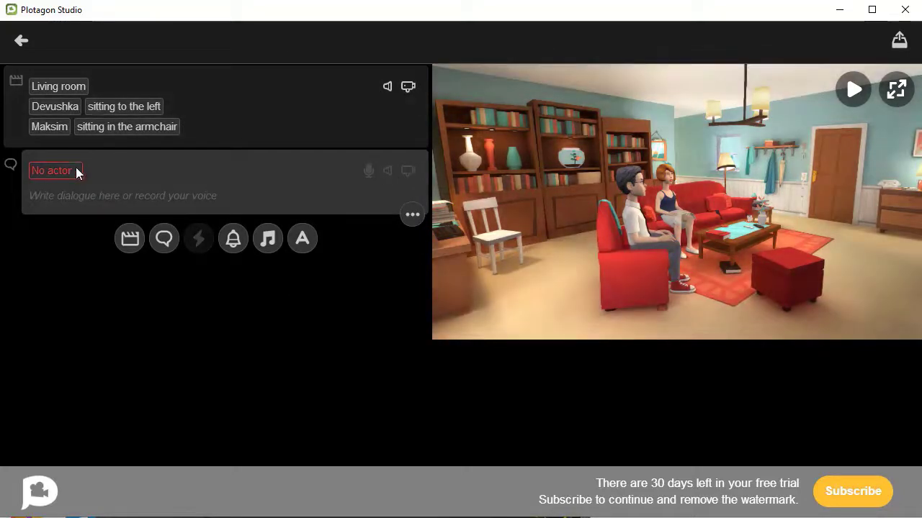
Step: Make Devushka the line's speaker, give it the text 'Привет!', and preview the scene
click(74, 170)
click(71, 200)
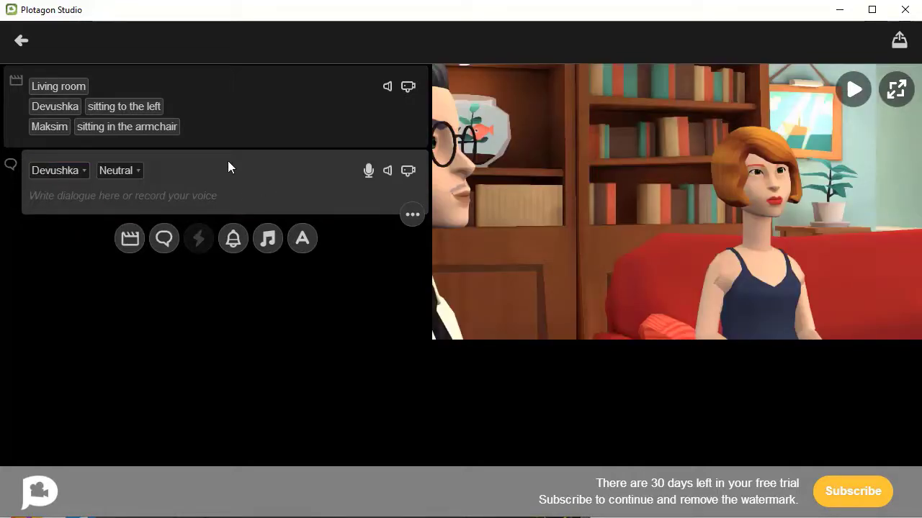
click(368, 170)
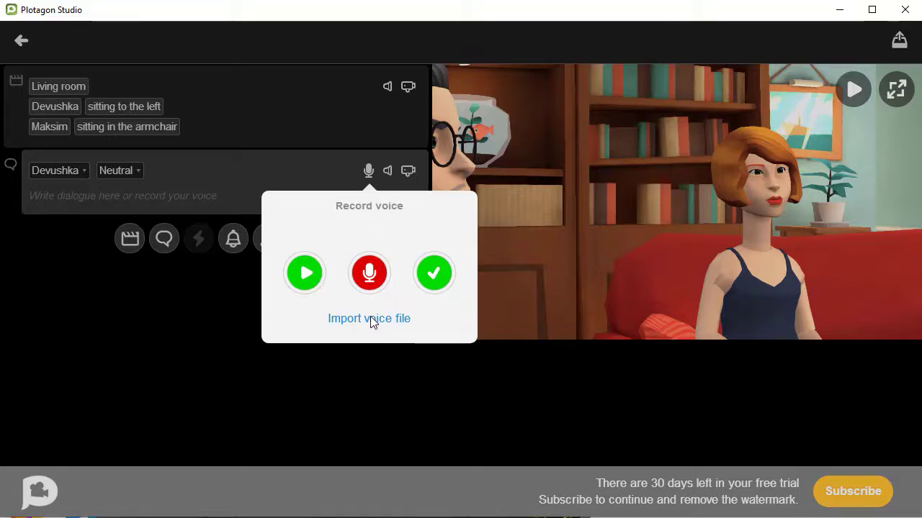
click(434, 273)
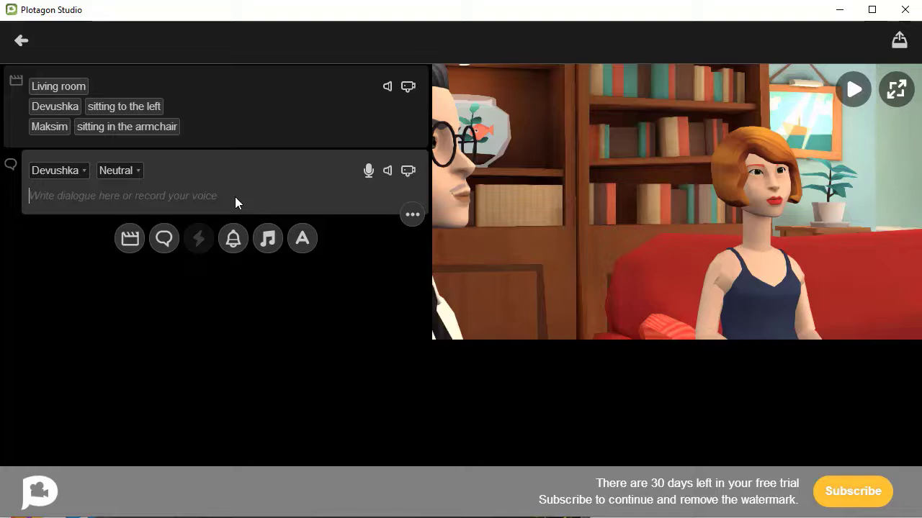
text(Привет)
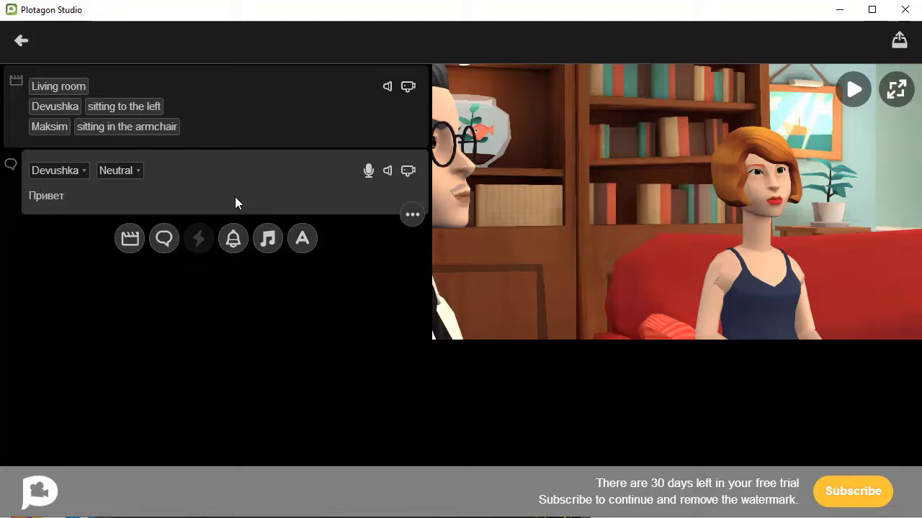
text(!)
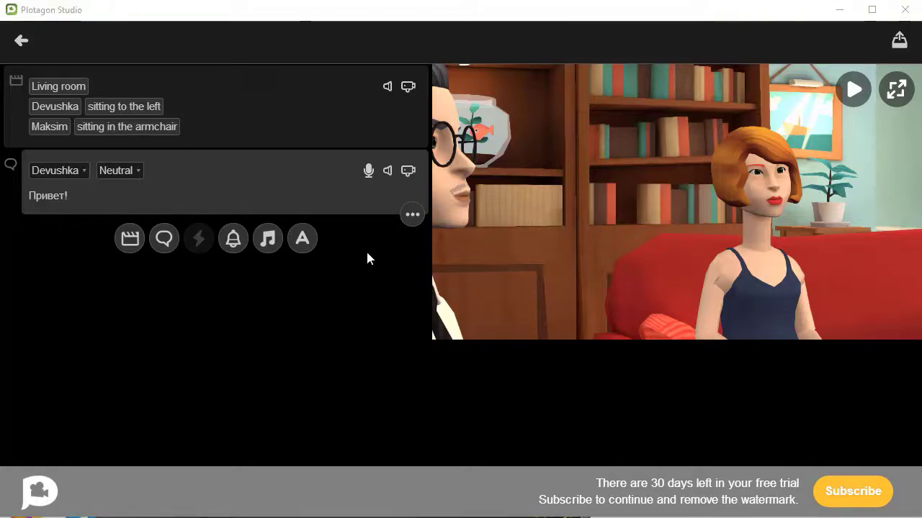
click(851, 89)
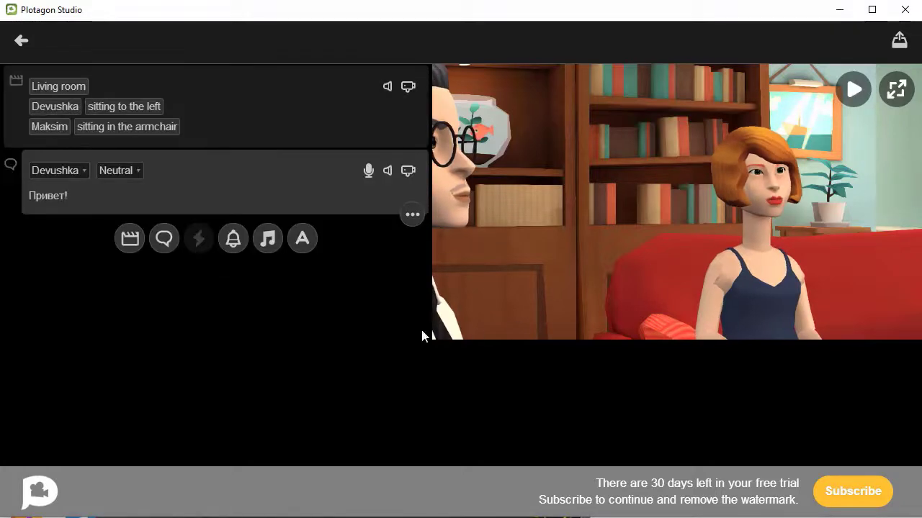
Step: Clear the 'Привет!' text and open voice recording for Devushka's line
drag(76, 195, 32, 197)
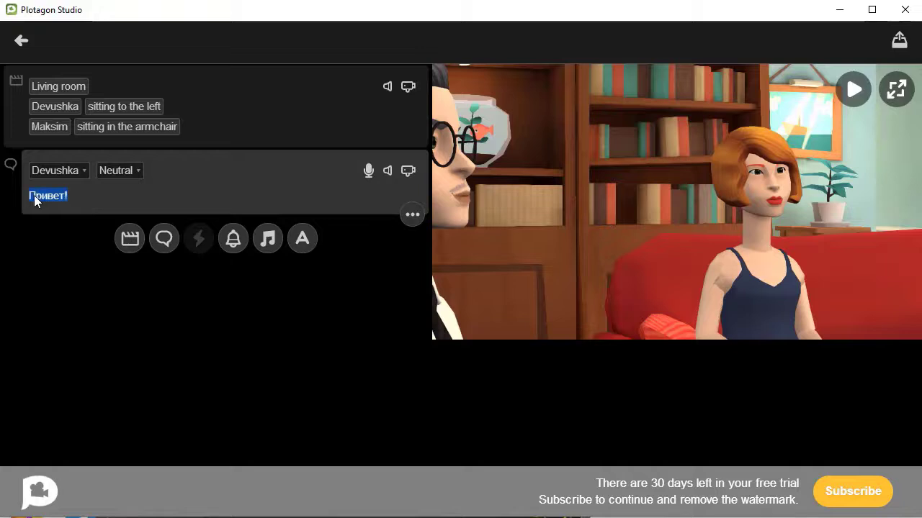
key(BackSpace)
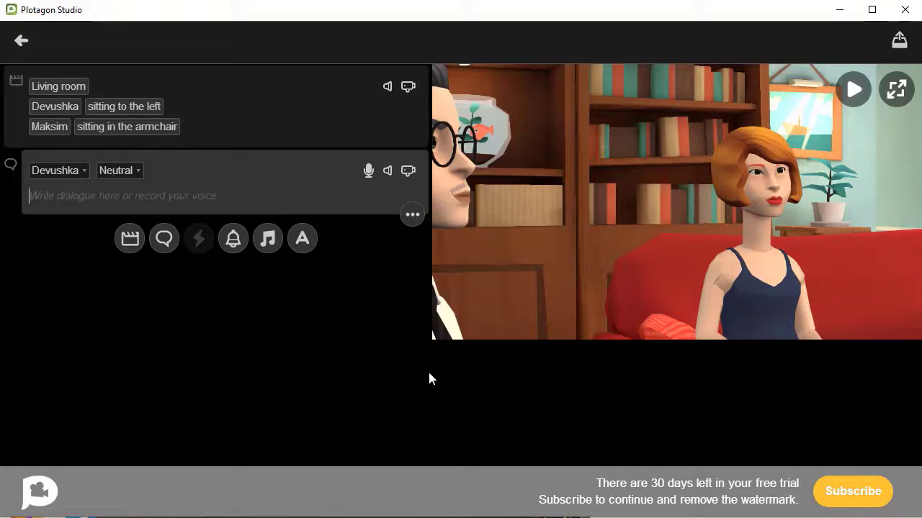
click(369, 171)
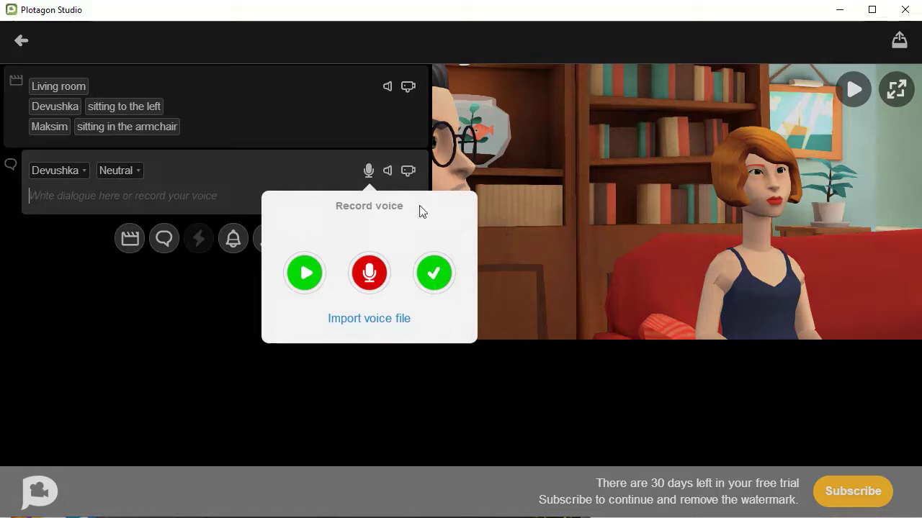
Step: Record and keep Devushka's voice clip, preview the scene, and add a second dialogue line
click(369, 275)
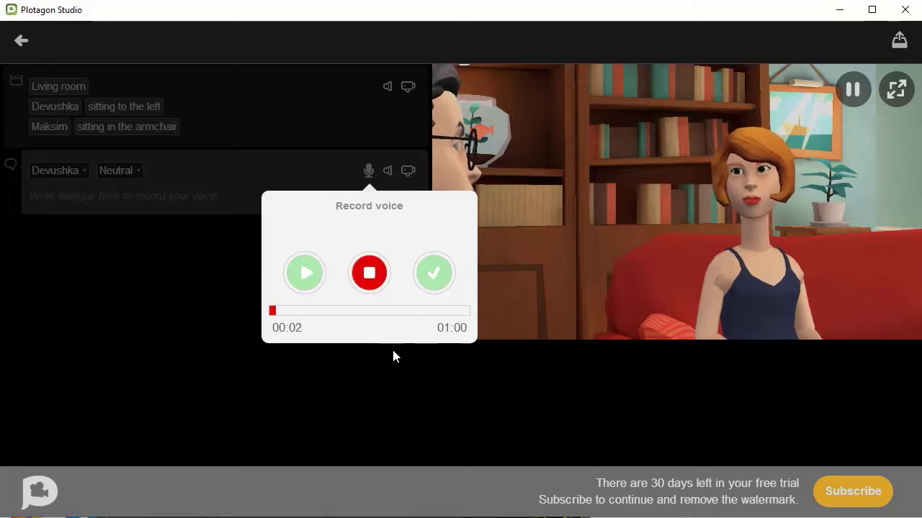
click(368, 273)
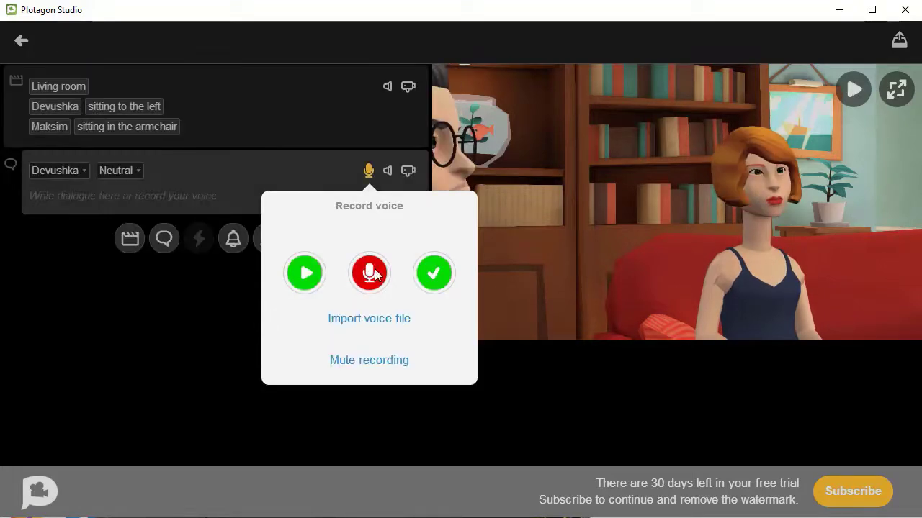
click(433, 273)
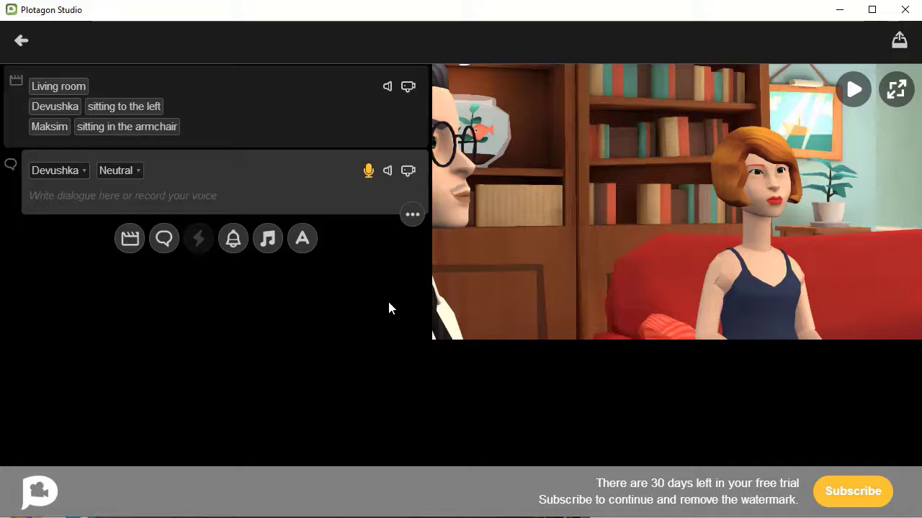
click(851, 90)
click(165, 238)
Step: Make Maksim speak the new line, using the imported tts (3) audio file as his voice
click(60, 238)
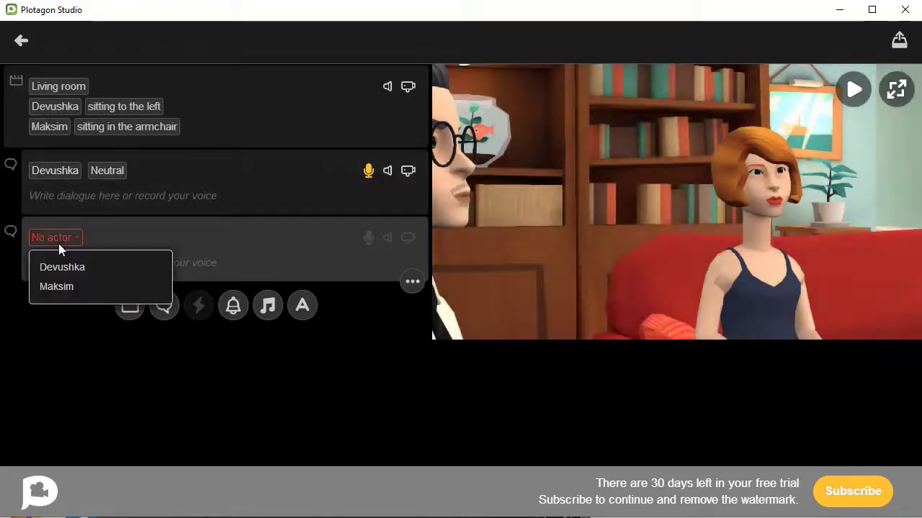
click(62, 286)
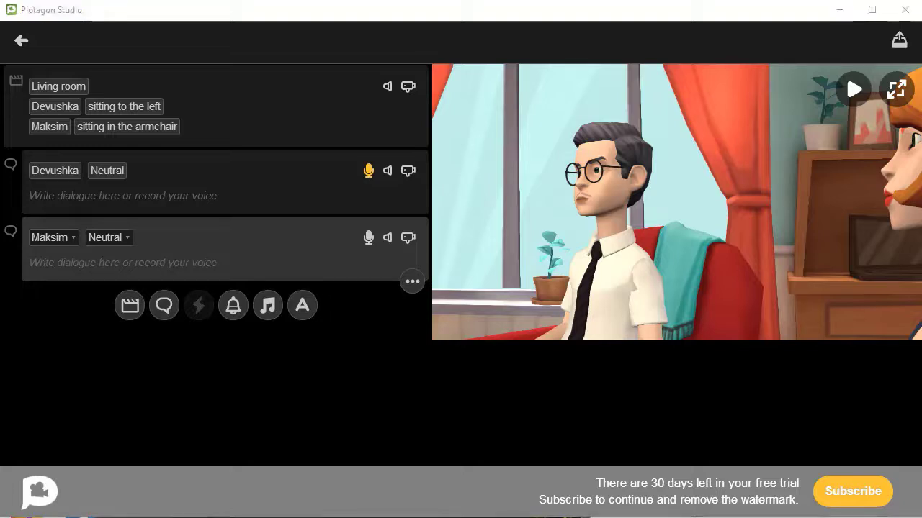
click(368, 240)
click(370, 389)
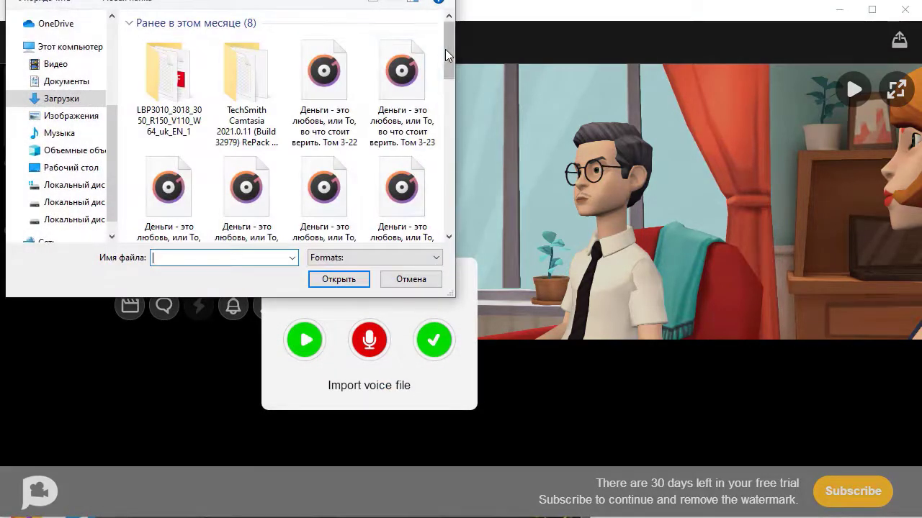
drag(445, 49, 446, 198)
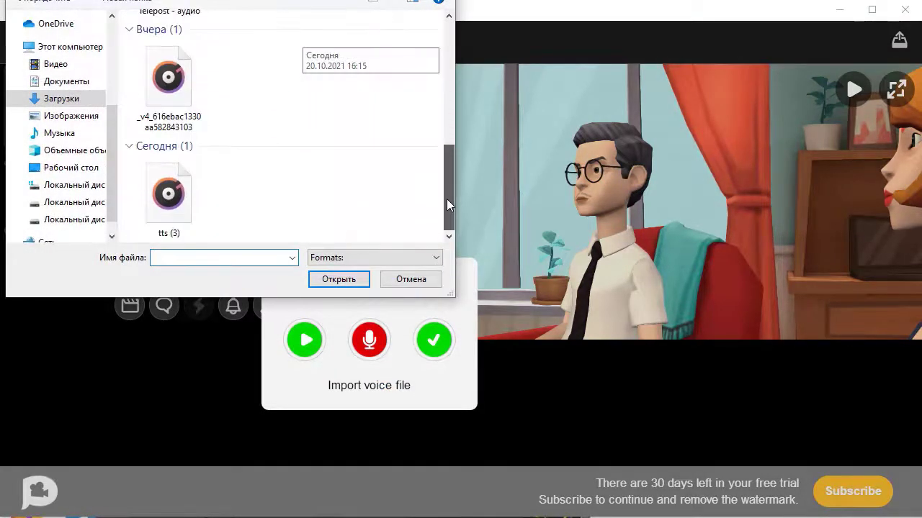
click(180, 193)
click(338, 279)
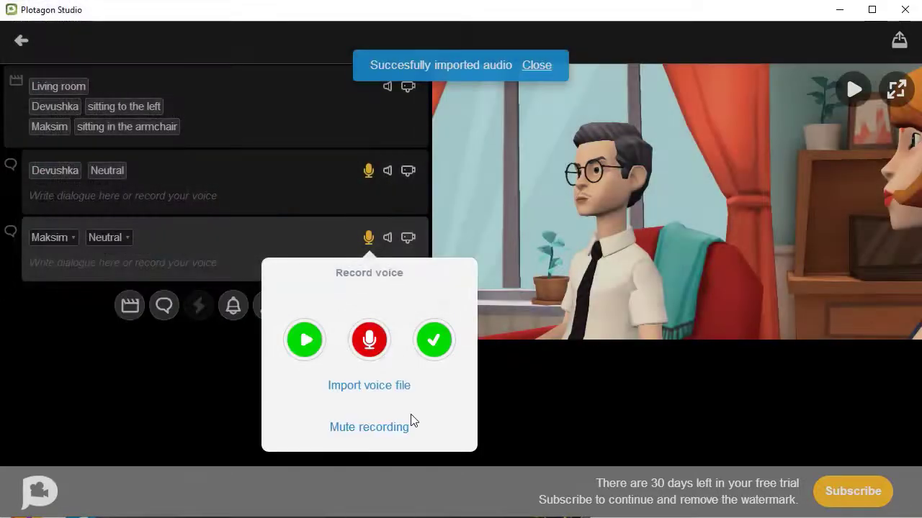
click(311, 346)
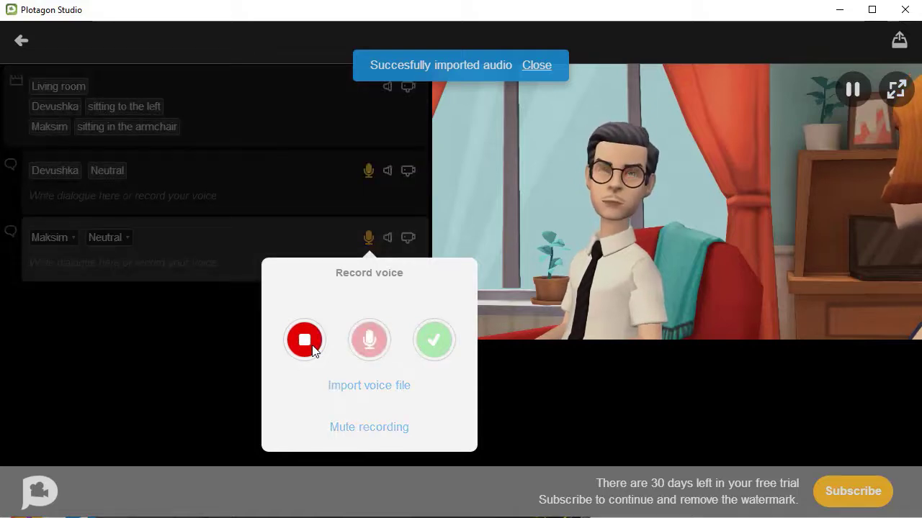
click(434, 340)
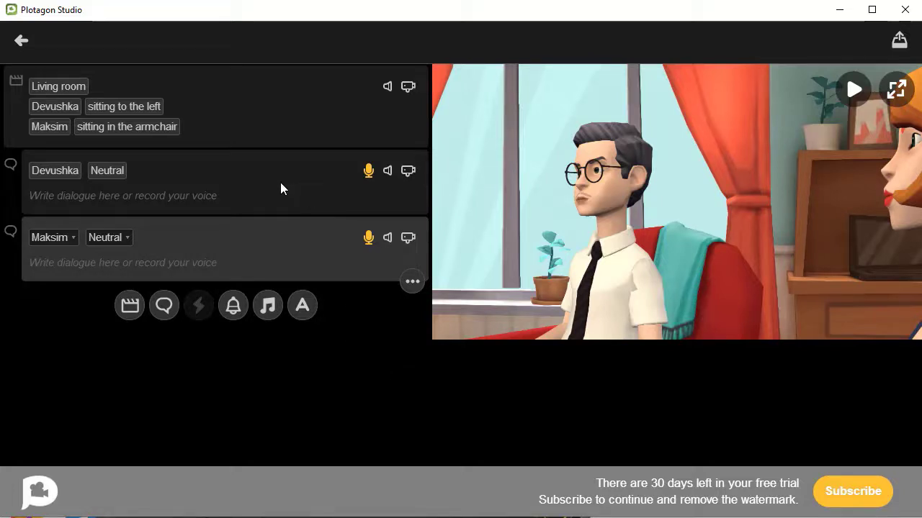
click(276, 114)
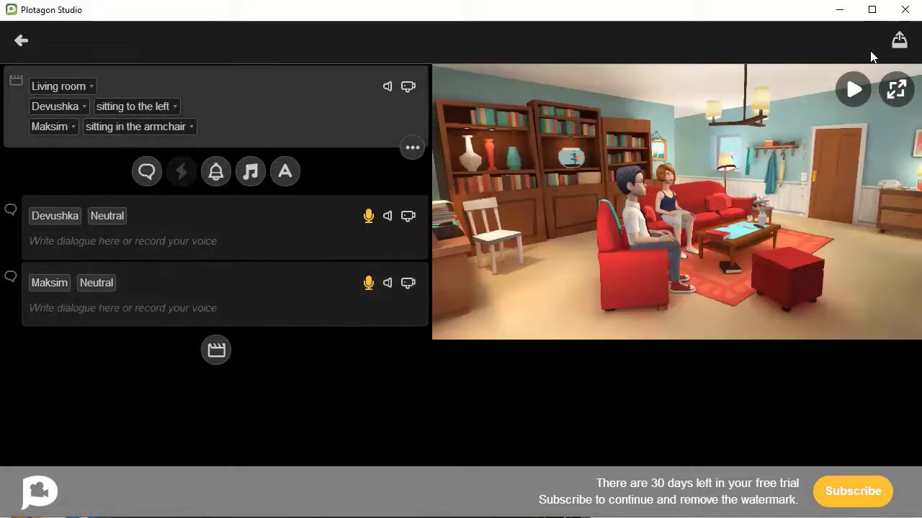
click(858, 88)
click(216, 351)
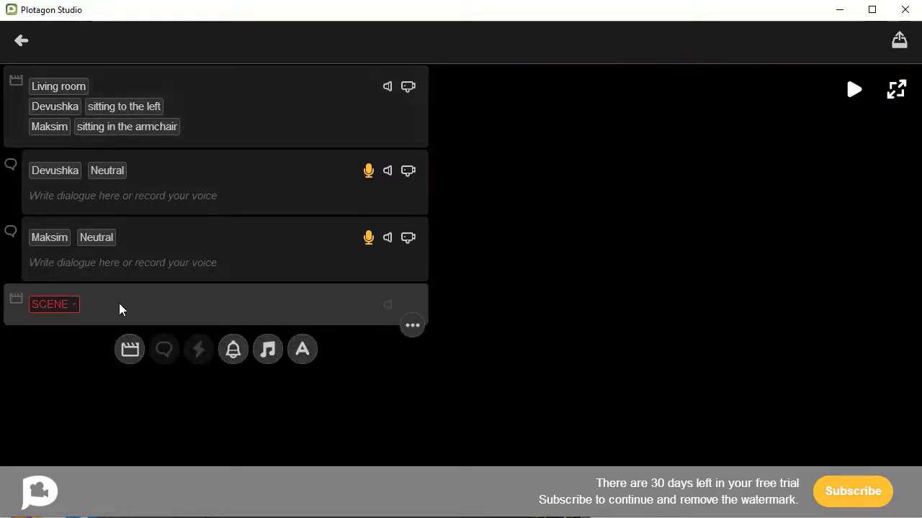
click(76, 304)
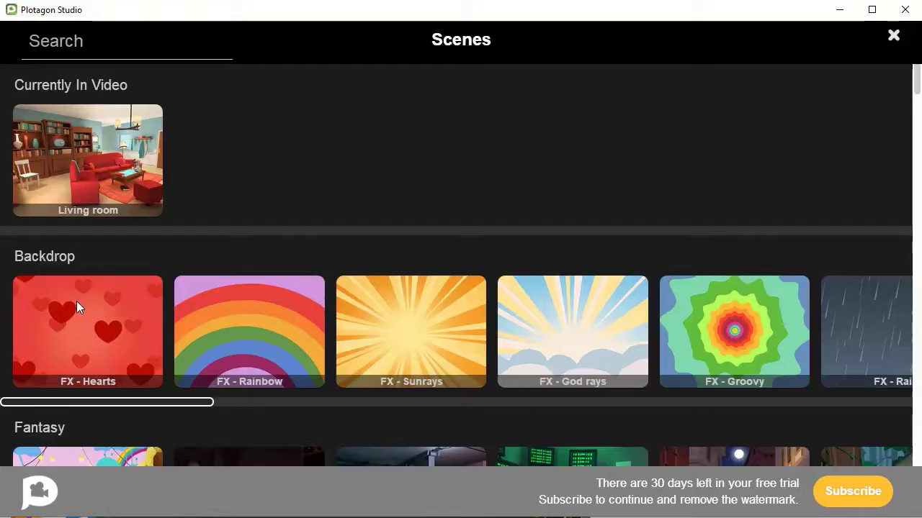
click(894, 35)
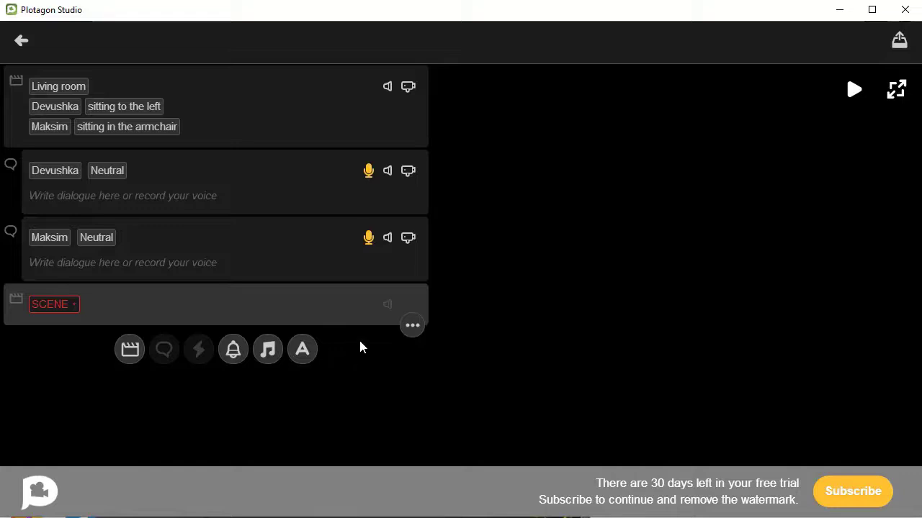
click(412, 329)
click(415, 298)
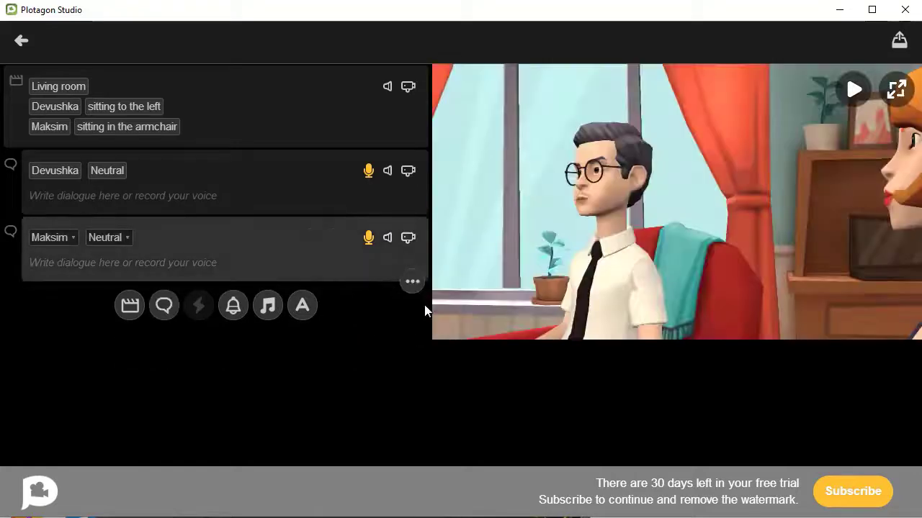
click(165, 305)
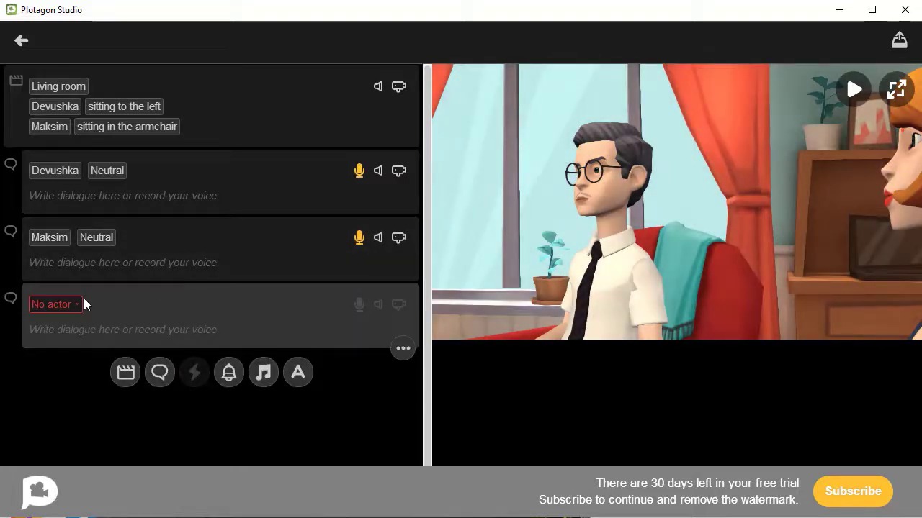
click(73, 304)
click(63, 333)
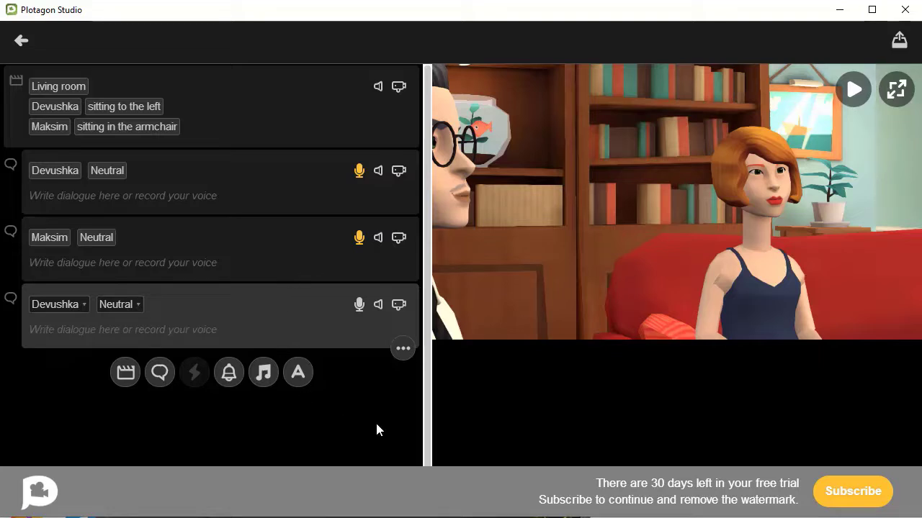
click(403, 350)
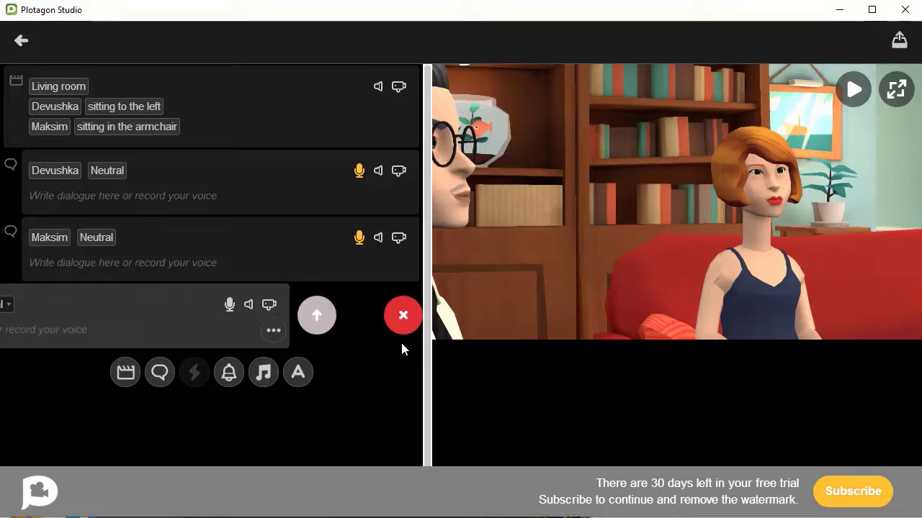
click(402, 314)
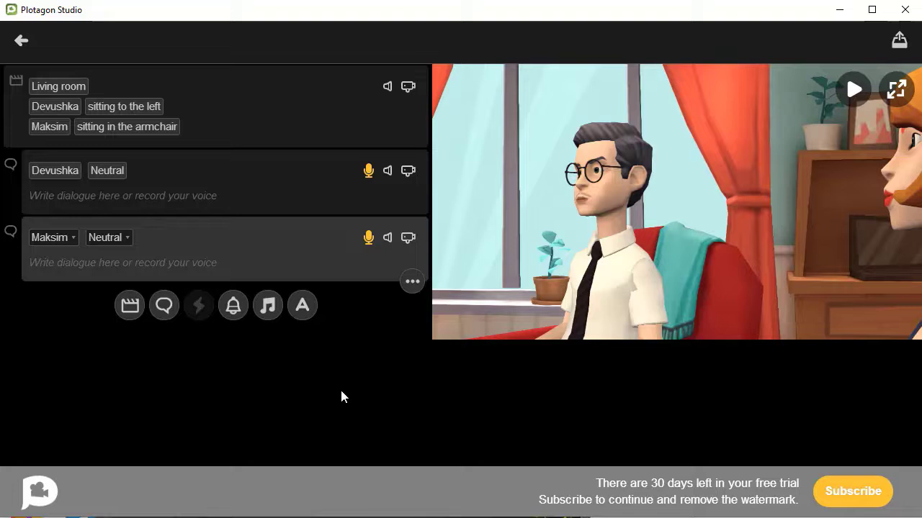
Step: Play the scene in the enlarged preview, then reopen the untitled project on the wide living-room shot
click(897, 90)
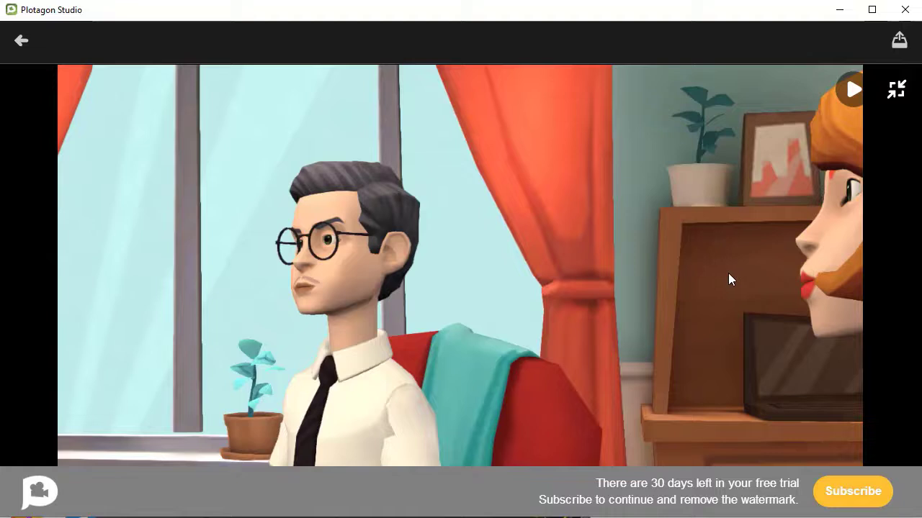
click(852, 89)
click(21, 43)
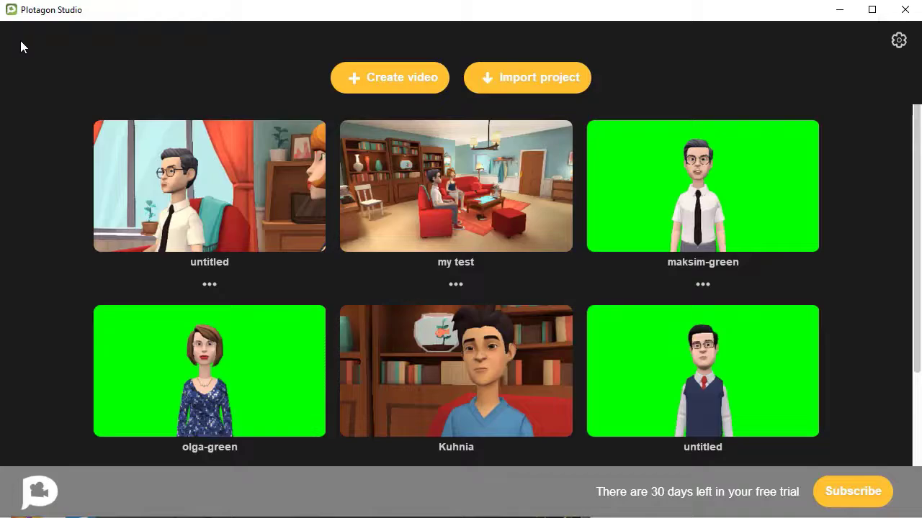
click(173, 185)
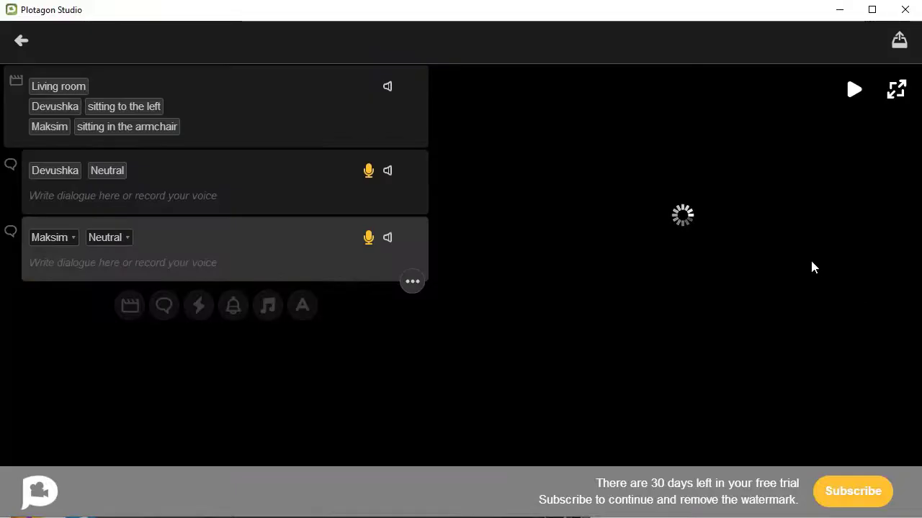
click(227, 120)
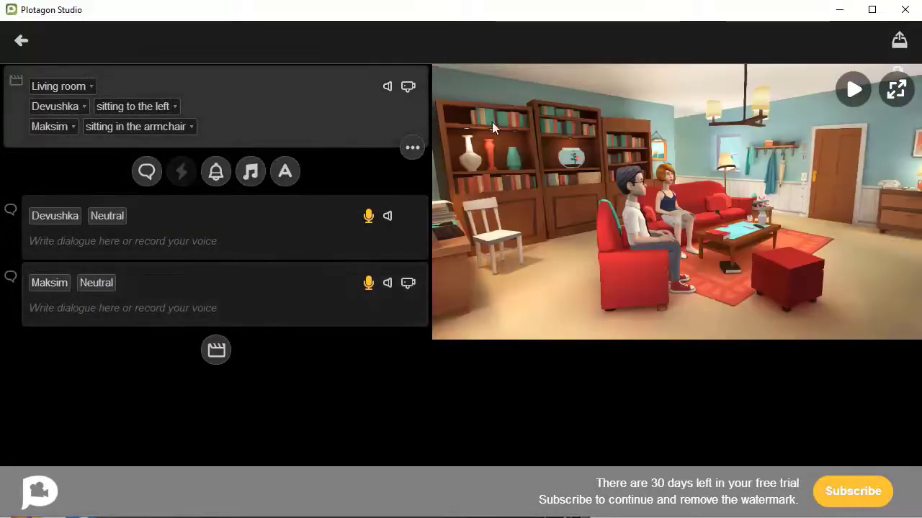
click(894, 94)
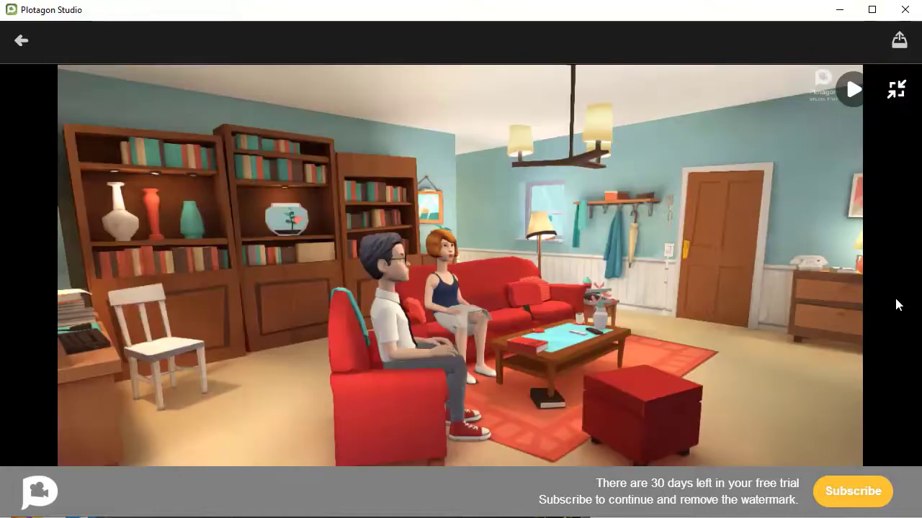
click(896, 90)
Step: Render the video at 1080p without subtitles and save it as the MP4 file test-2
click(898, 41)
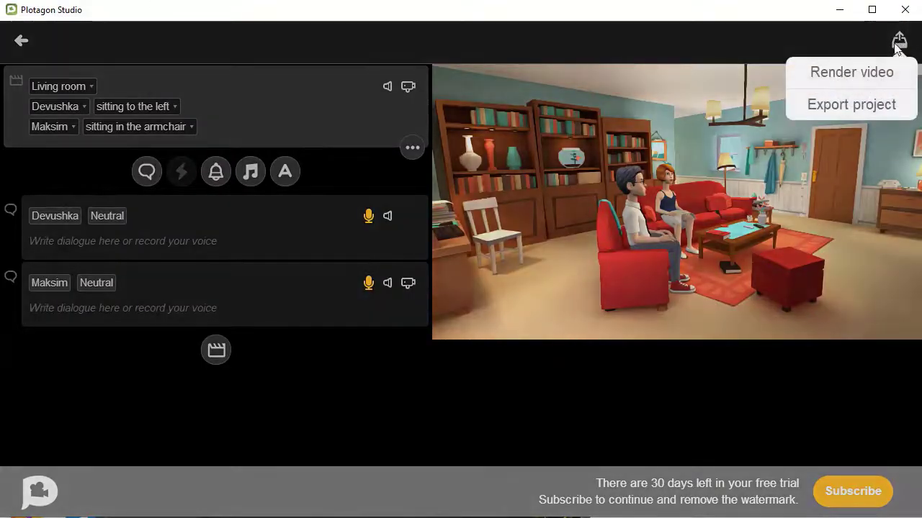
click(862, 73)
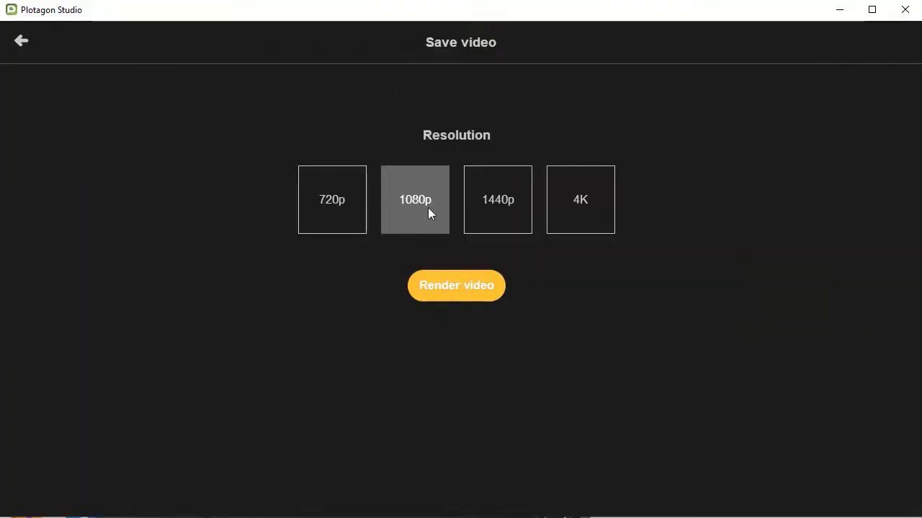
click(339, 206)
click(398, 213)
click(495, 217)
click(586, 213)
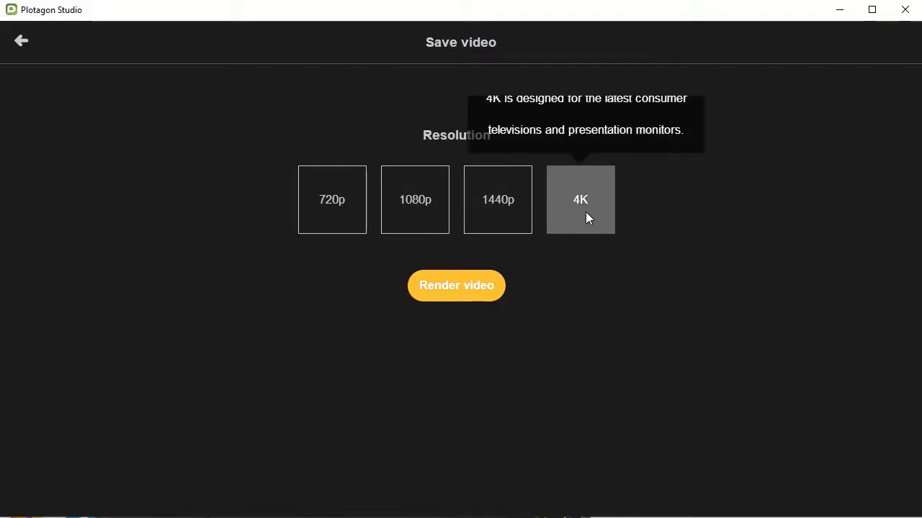
click(405, 205)
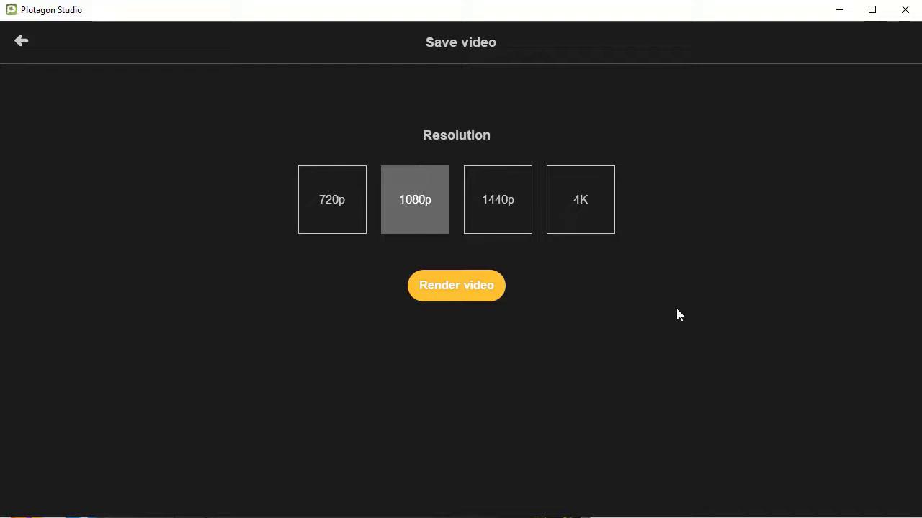
click(467, 287)
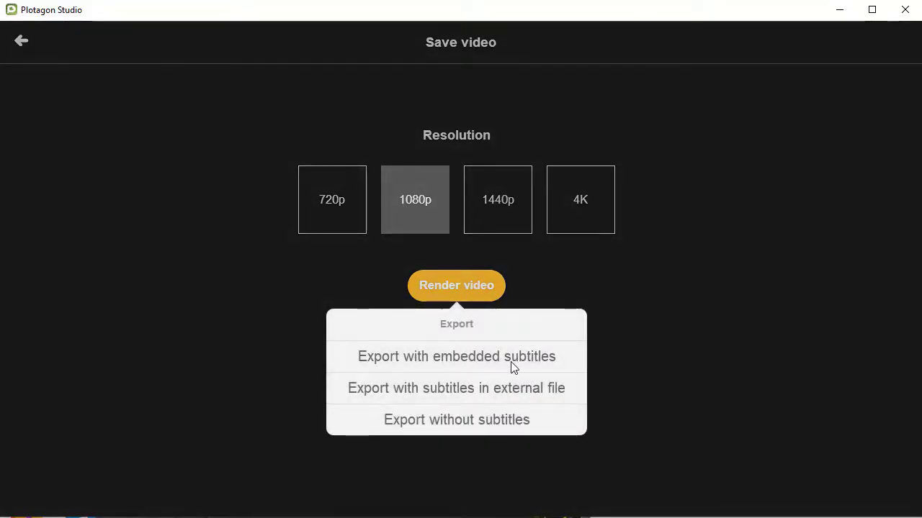
click(488, 422)
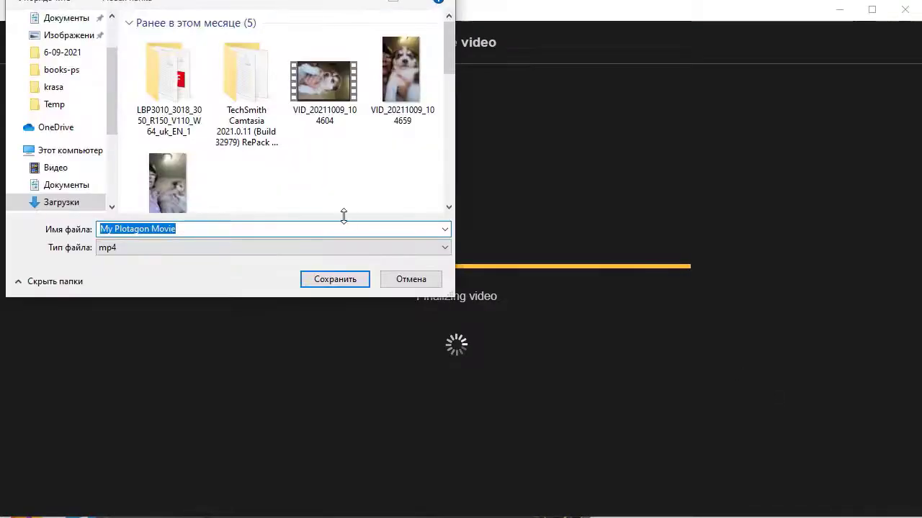
text(t)
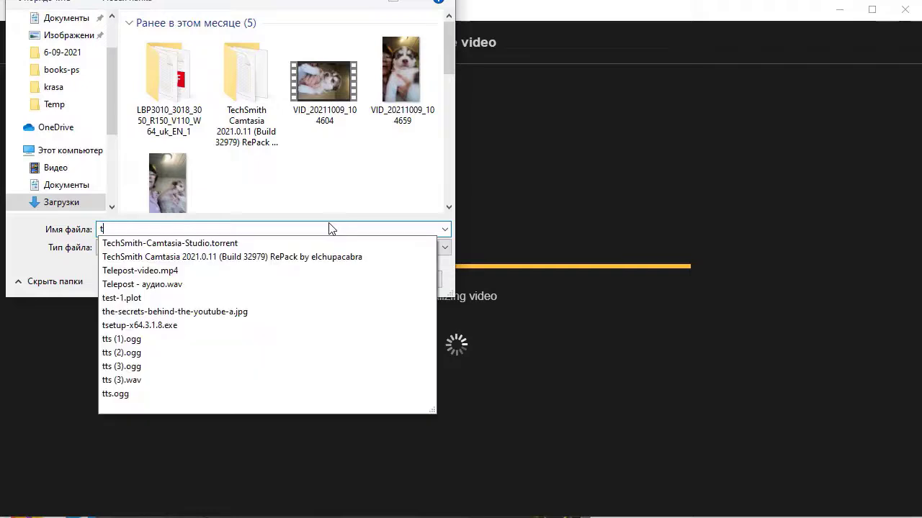
text(est-2)
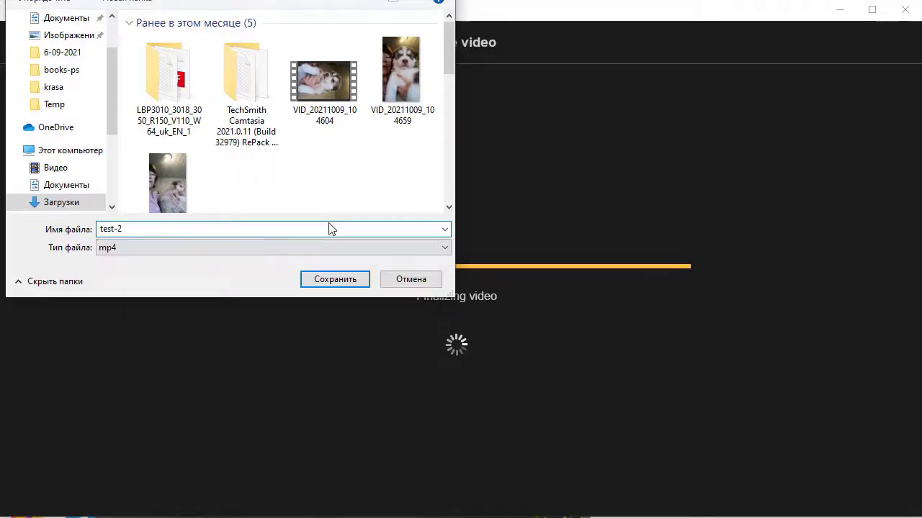
click(330, 276)
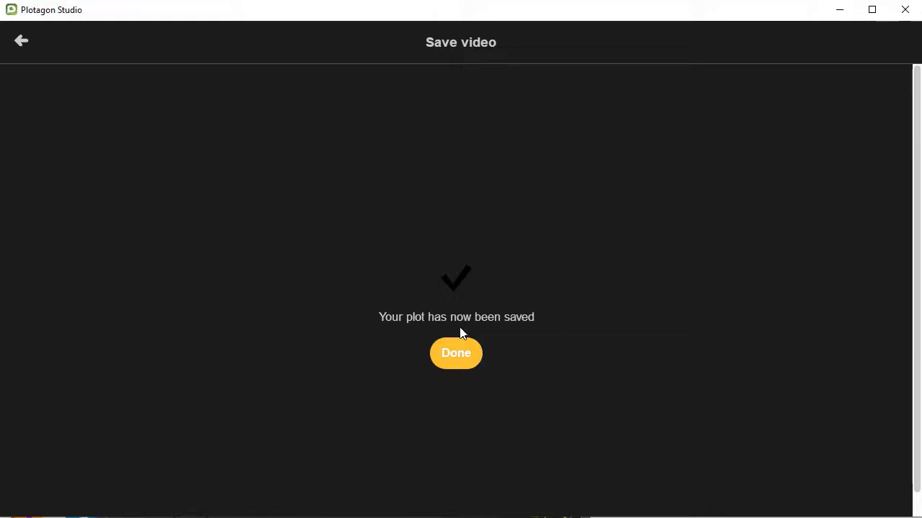
Step: Export the project as the .plot file test-pr-2 and dismiss the success notice
click(456, 351)
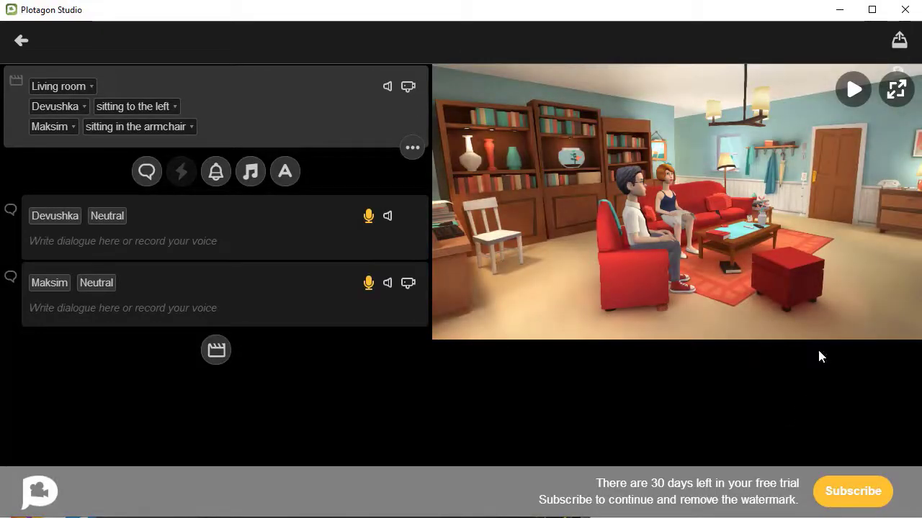
click(899, 41)
click(850, 104)
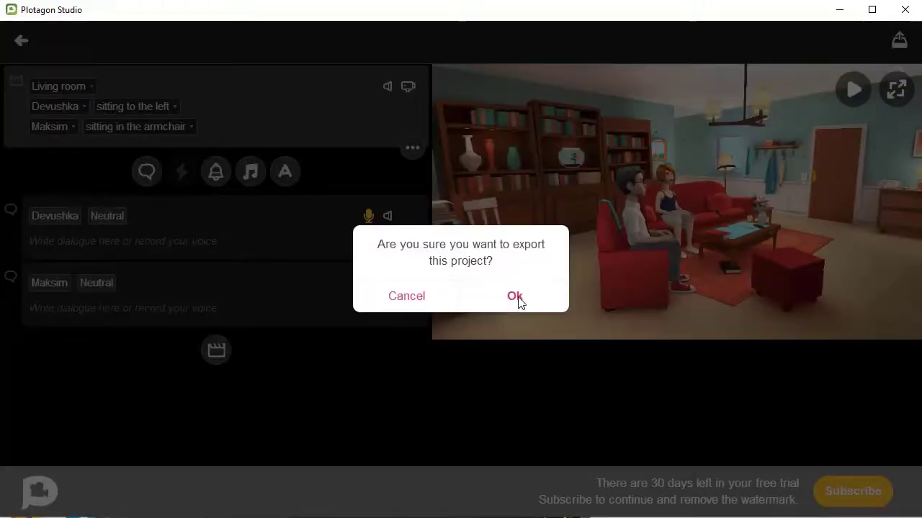
click(514, 297)
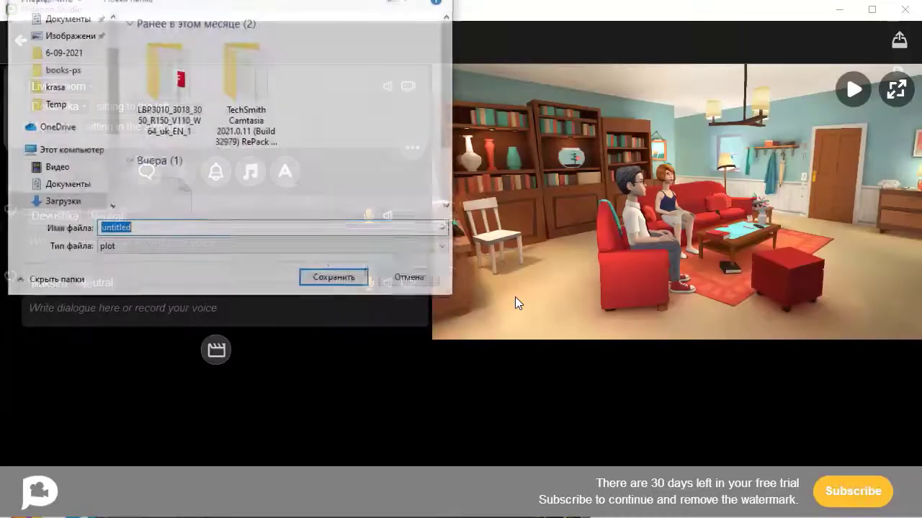
text(t)
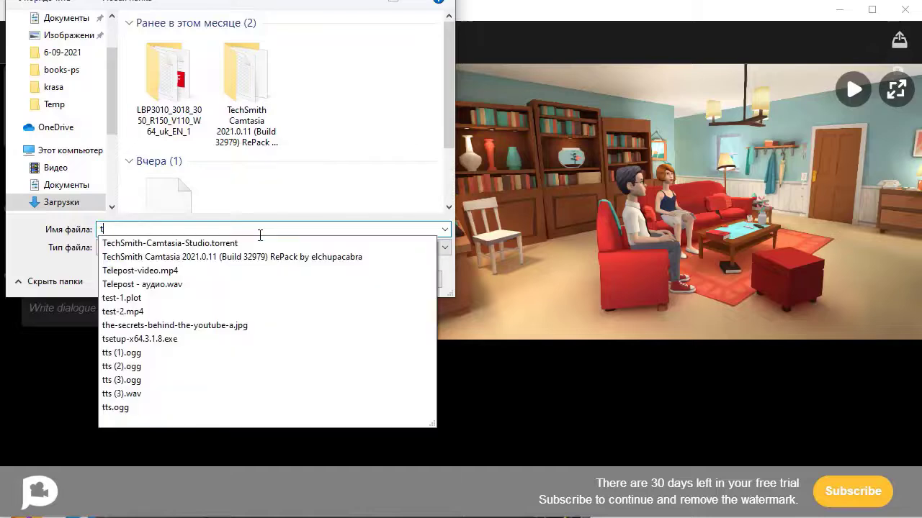
text(est-)
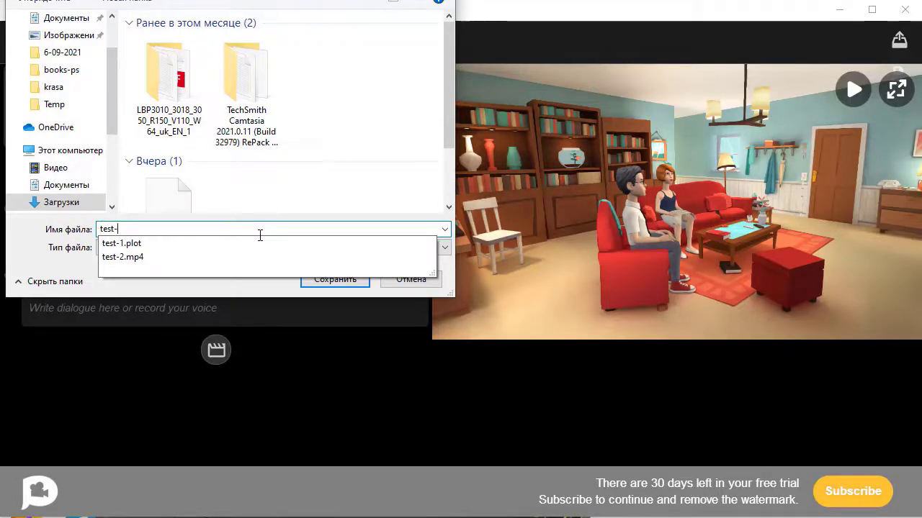
text(pr-2)
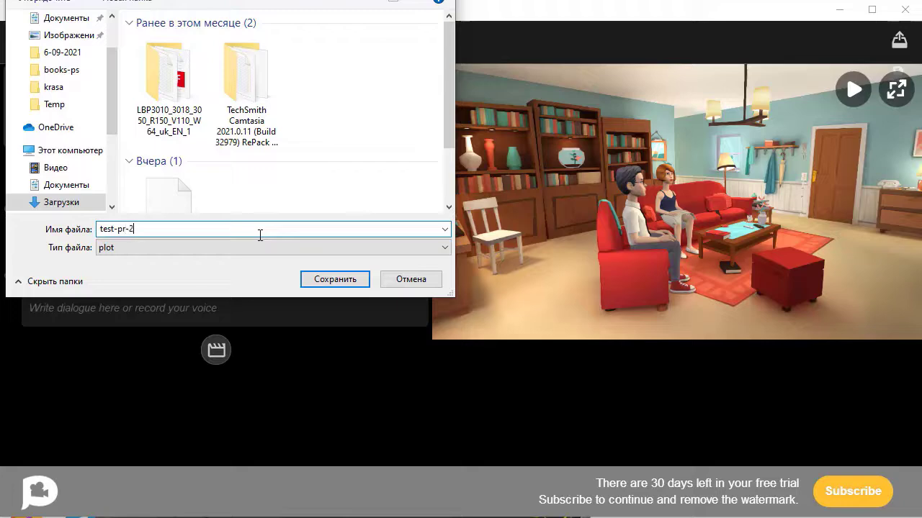
click(329, 273)
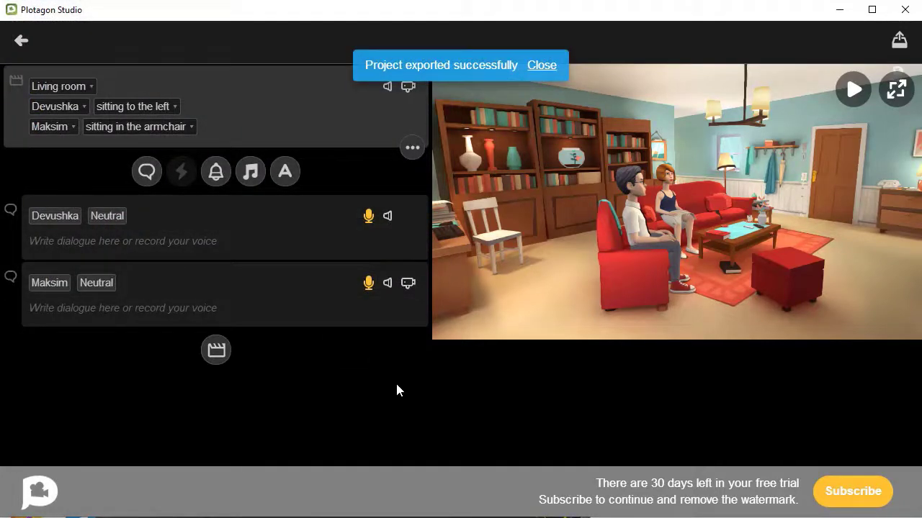
click(546, 66)
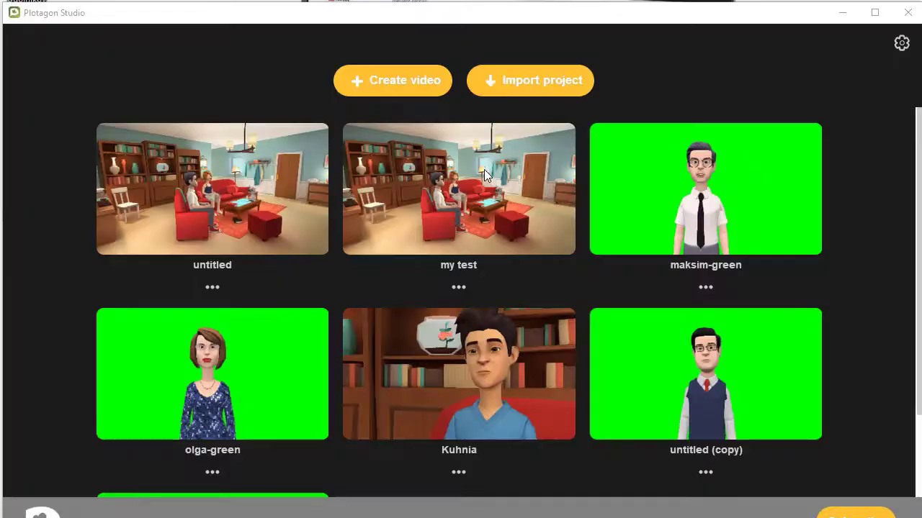
Step: Delete Devushka's and Maksim's dialogue lines in 'my test', then choose Subscribe from settings
click(468, 180)
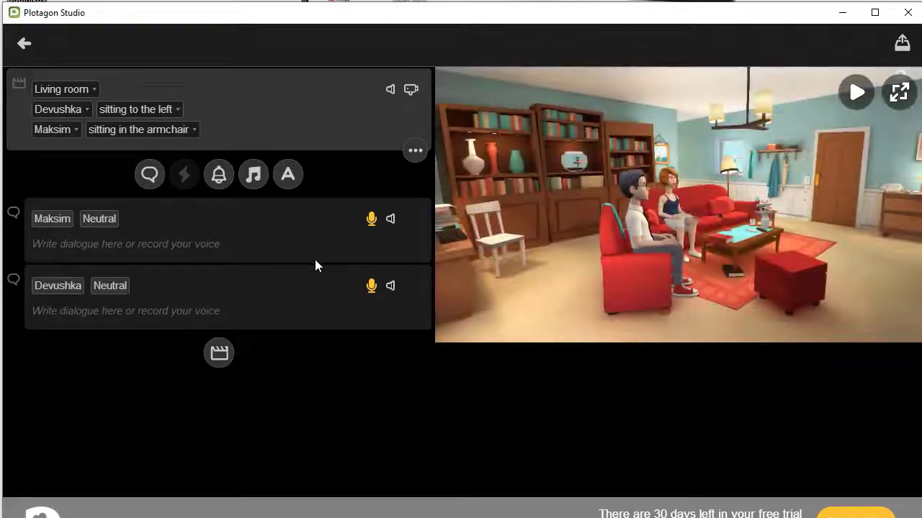
click(381, 302)
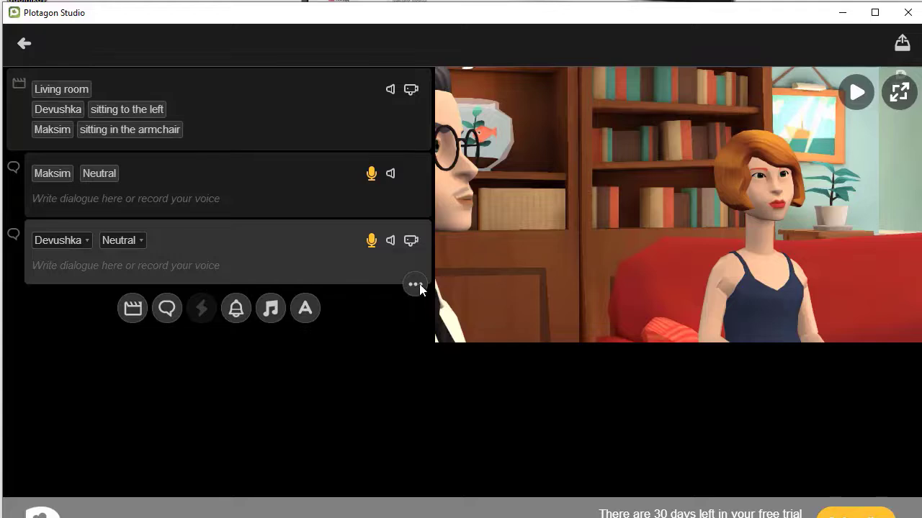
click(416, 285)
click(418, 245)
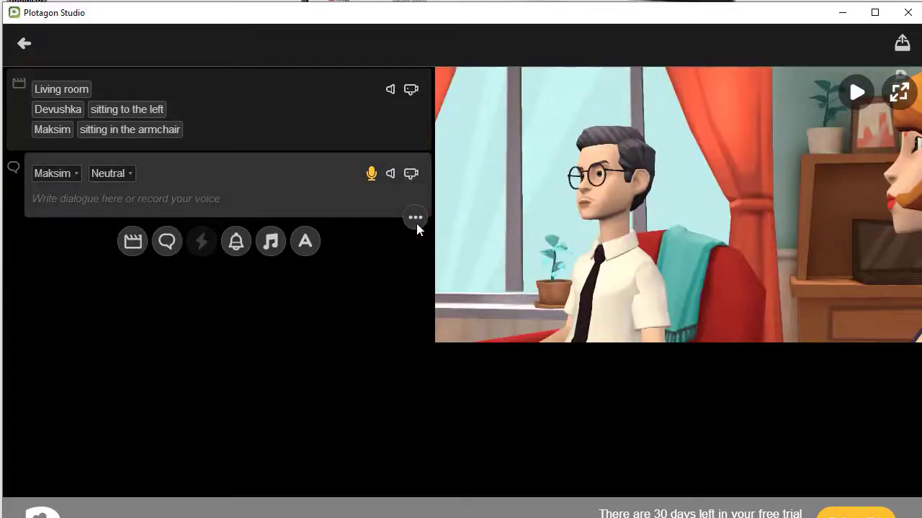
click(416, 222)
click(414, 188)
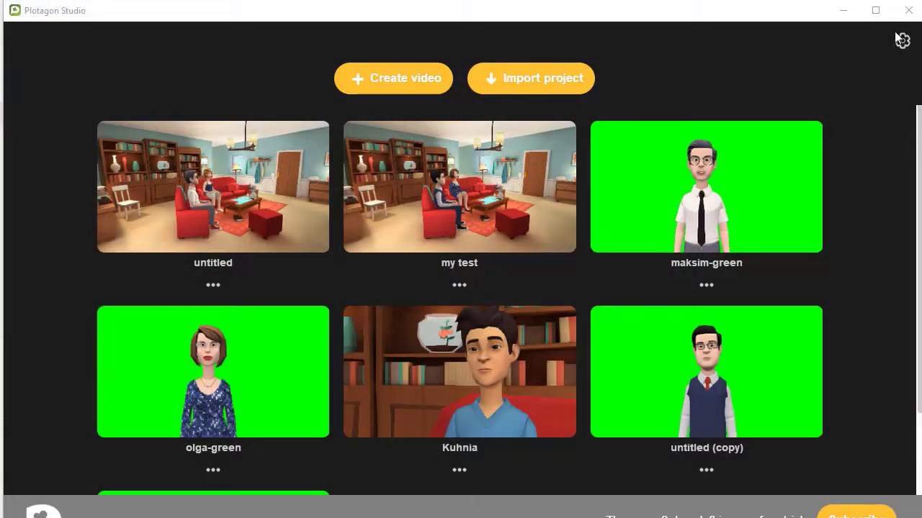
click(903, 42)
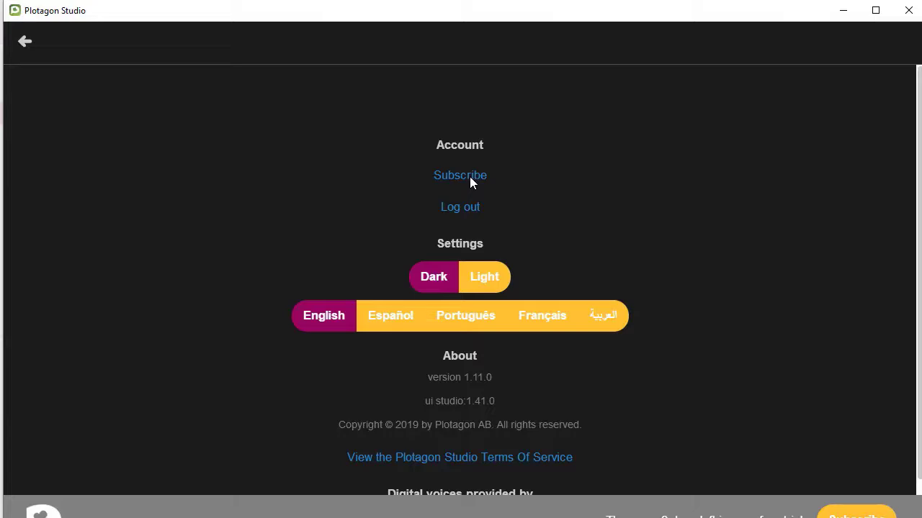
click(475, 178)
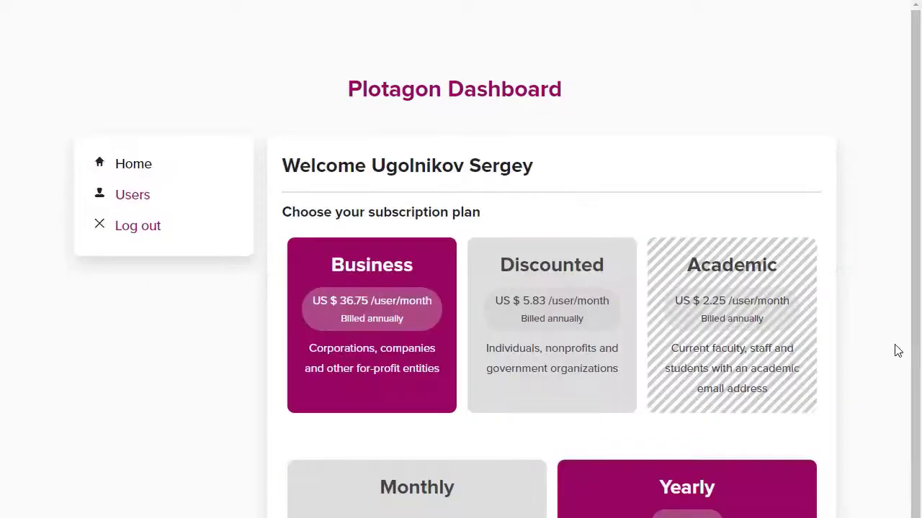
Step: Choose the Discounted plan with monthly billing and subscribe at US $7 per user per month
click(544, 287)
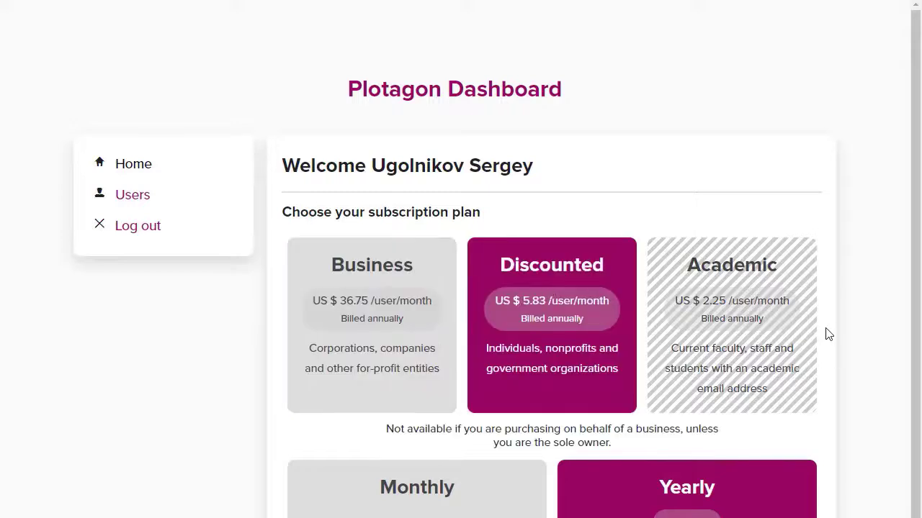
scroll(825, 334, down, 1)
click(433, 472)
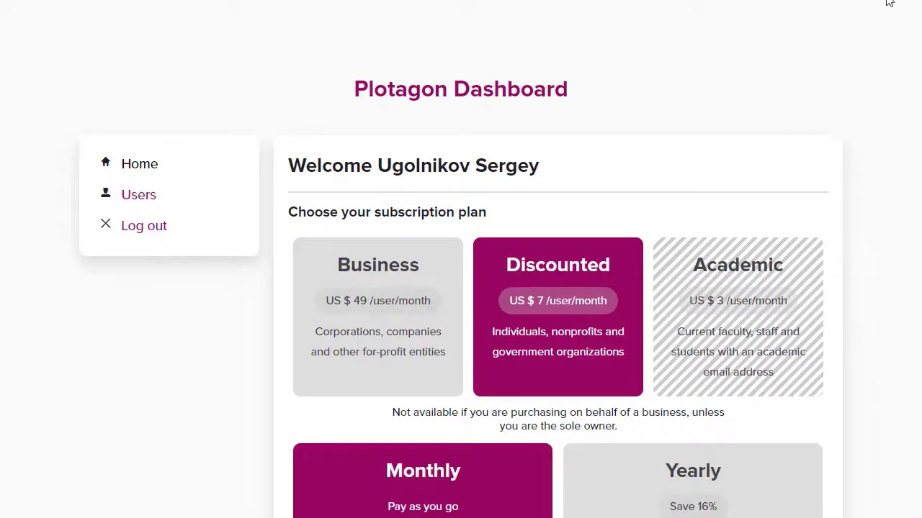
scroll(821, 276, down, 3)
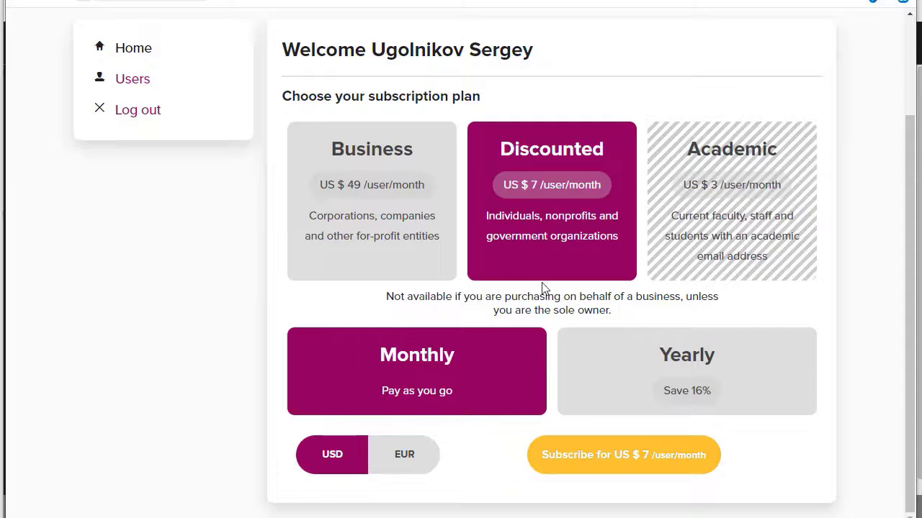
click(648, 461)
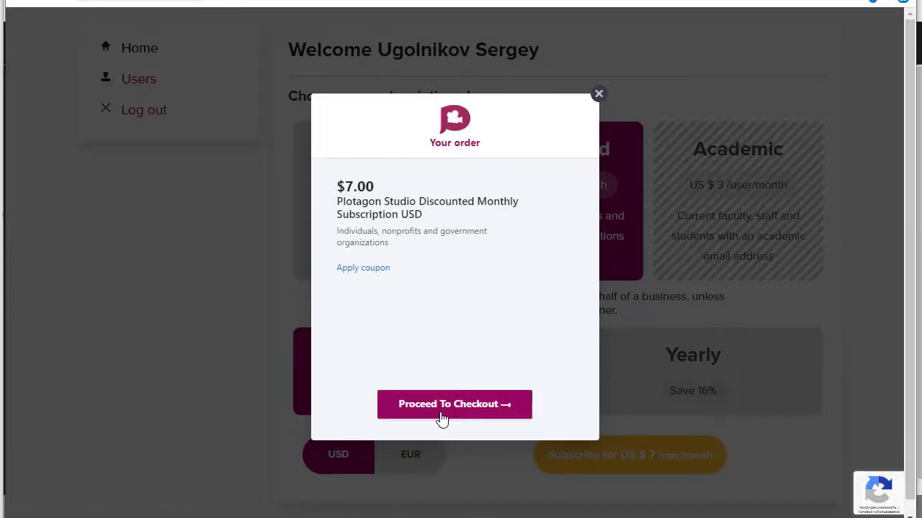
Step: Start checkout and answer 'Other' for how you heard about Plotagon
click(444, 415)
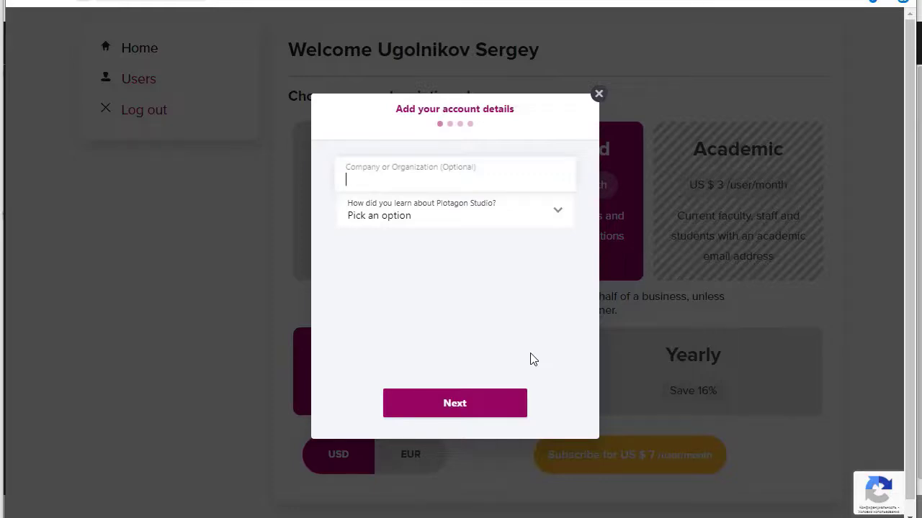
click(556, 216)
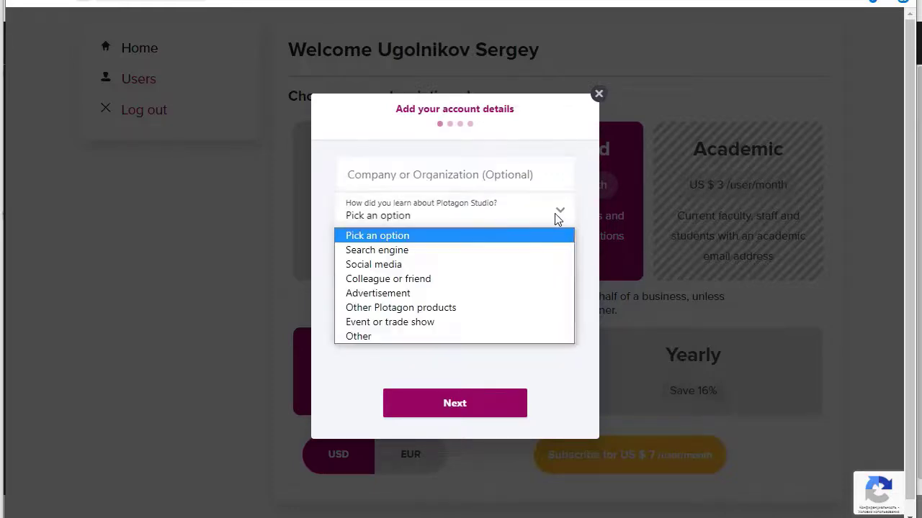
click(439, 337)
click(451, 421)
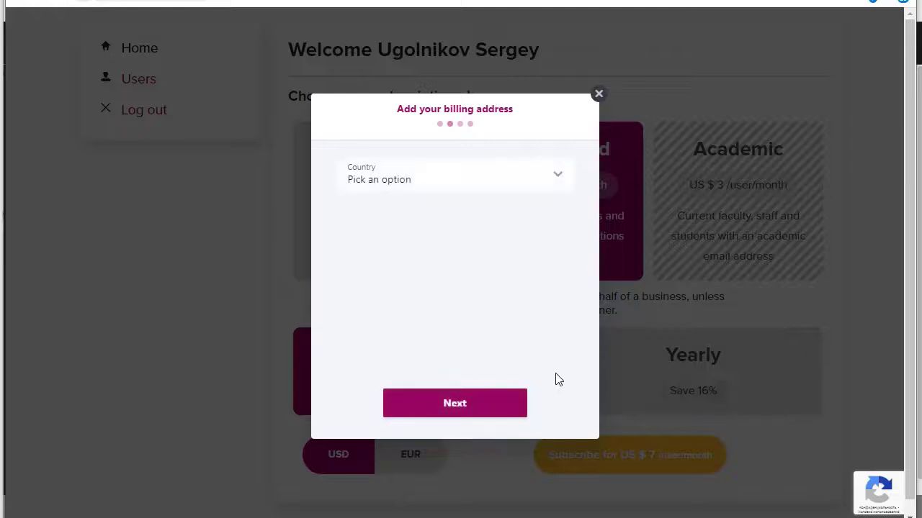
Step: Set the billing country to Russian Federation and continue to payment details
click(557, 175)
scroll(511, 345, down, 10)
scroll(512, 360, down, 18)
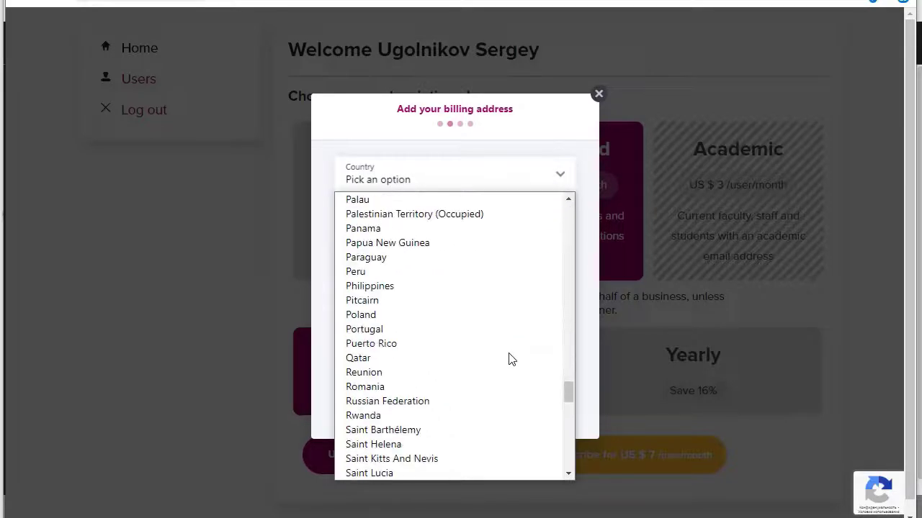
click(457, 402)
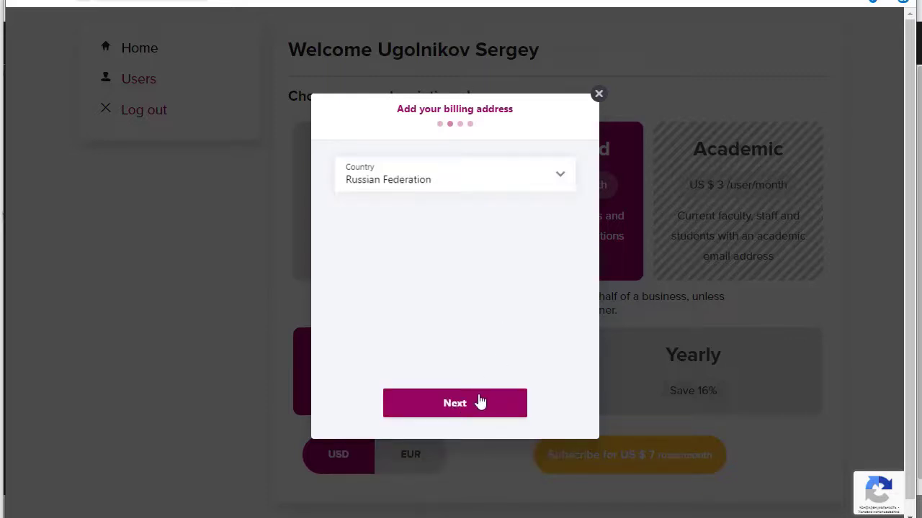
click(466, 407)
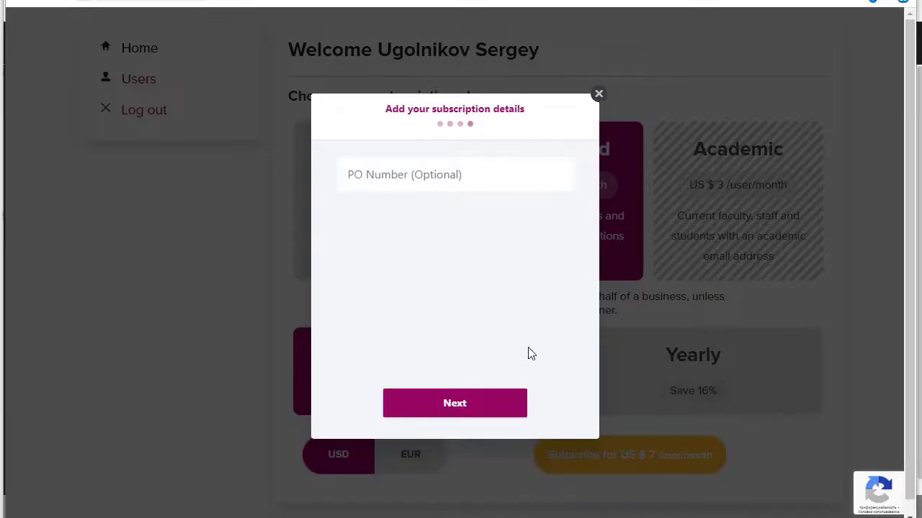
Step: Pay $7.00 to activate the Discounted Monthly subscription
click(457, 408)
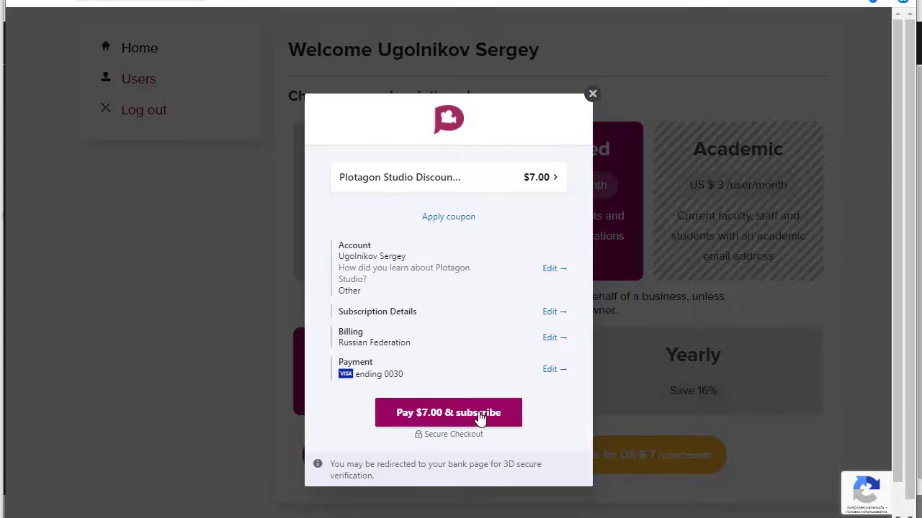
click(480, 415)
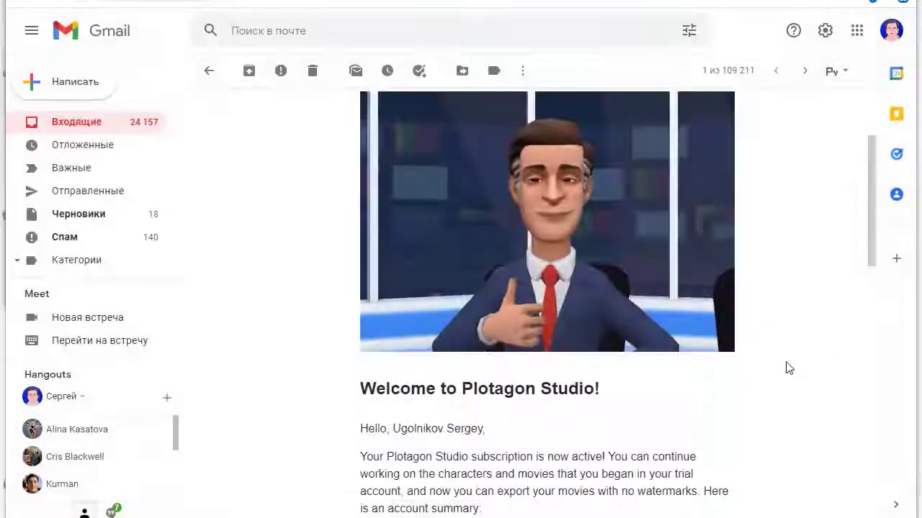
scroll(788, 368, down, 5)
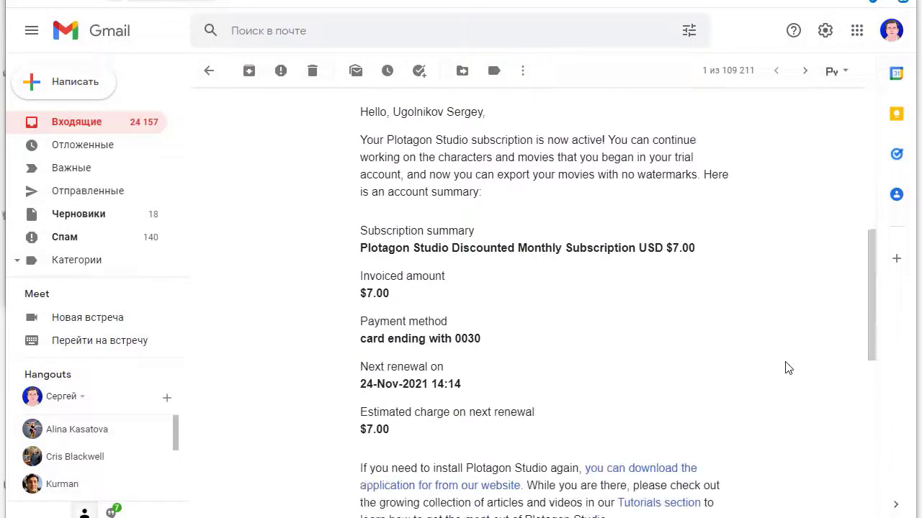
Step: Read through the Welcome to Plotagon Studio email confirming the $7.00 monthly subscription
scroll(787, 368, down, 1)
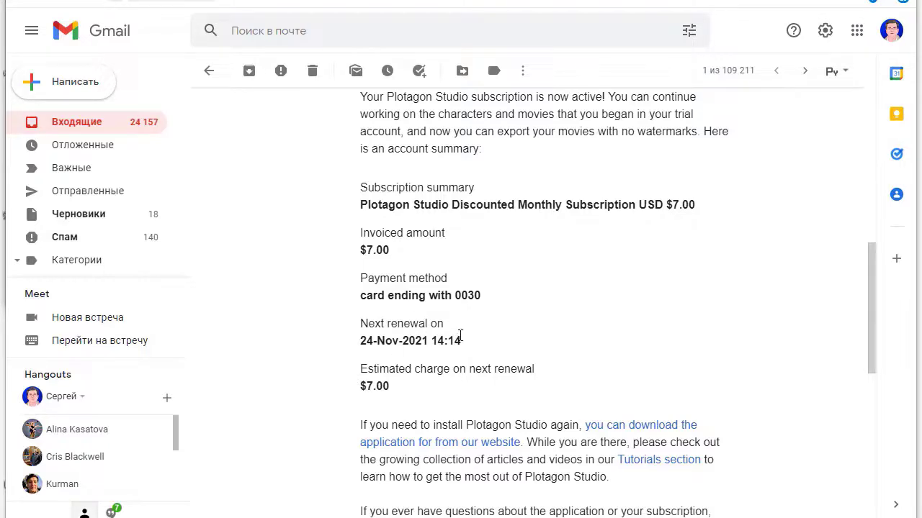
scroll(748, 326, down, 3)
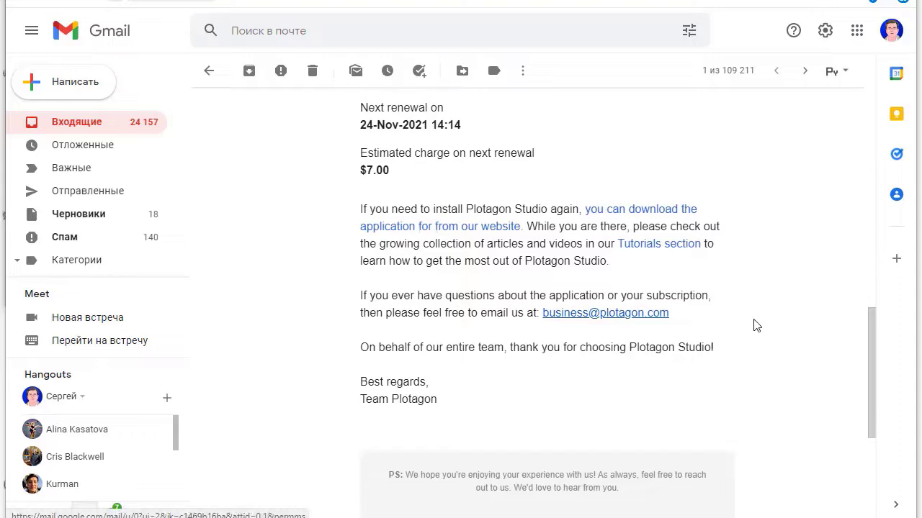
scroll(756, 325, up, 10)
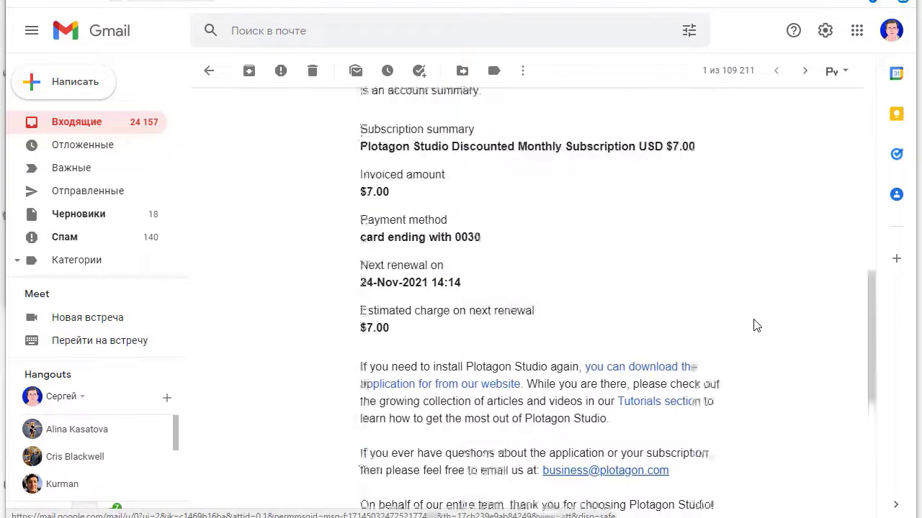
scroll(756, 326, down, 5)
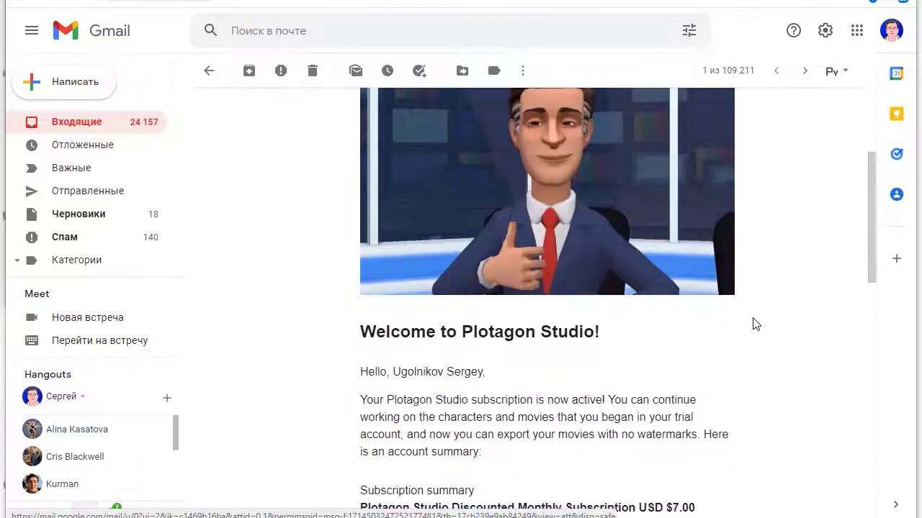